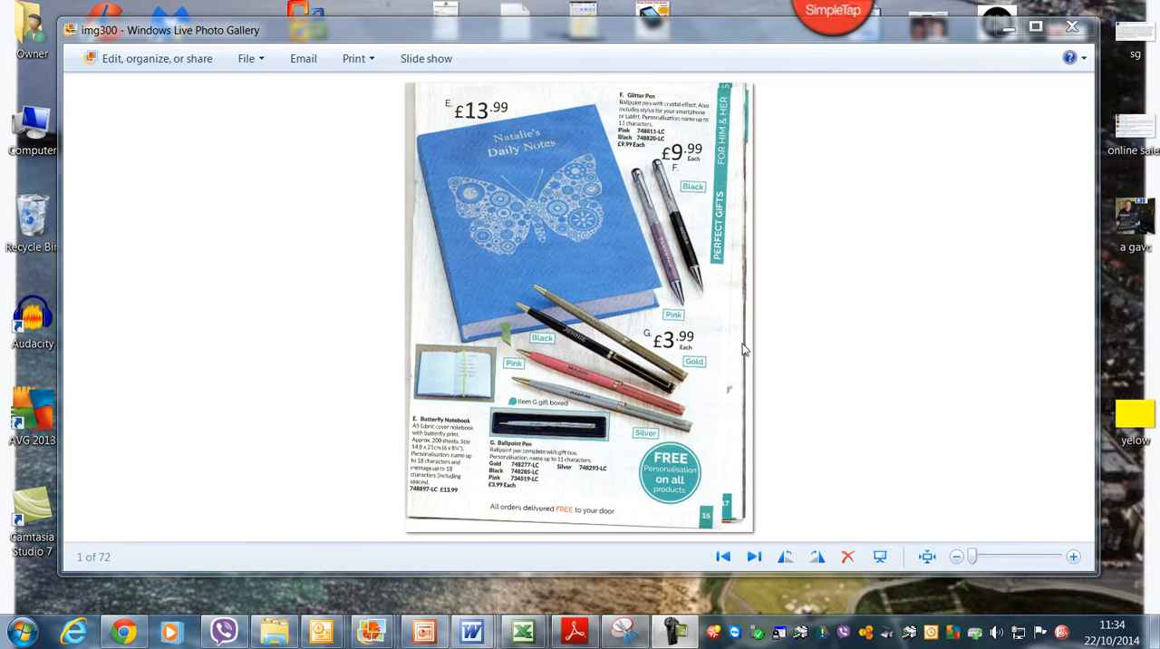
Step: Open Snipping Tool and capture the £3.99 ballpoint pens area of the scanned catalogue page
click(24, 632)
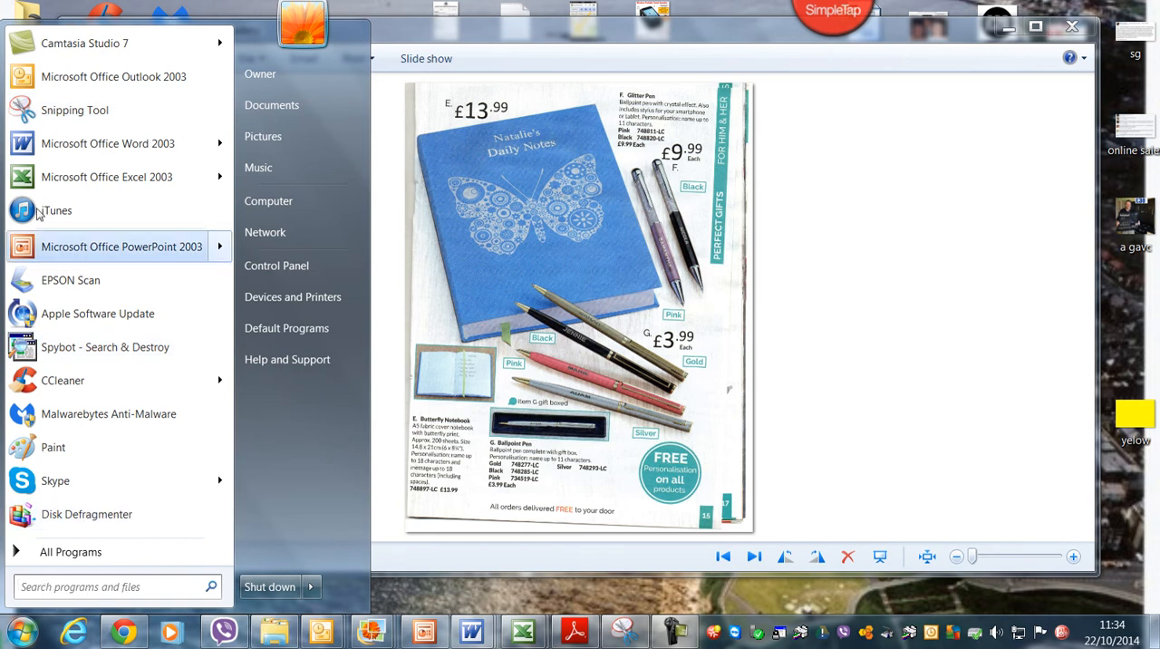
click(45, 115)
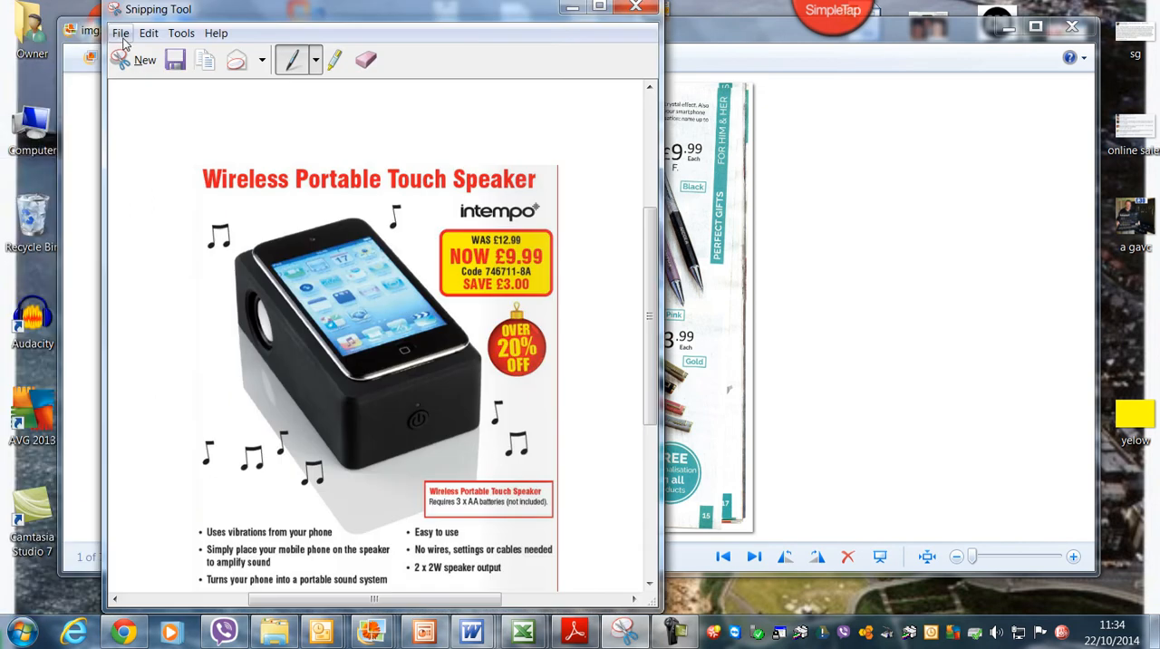
click(136, 60)
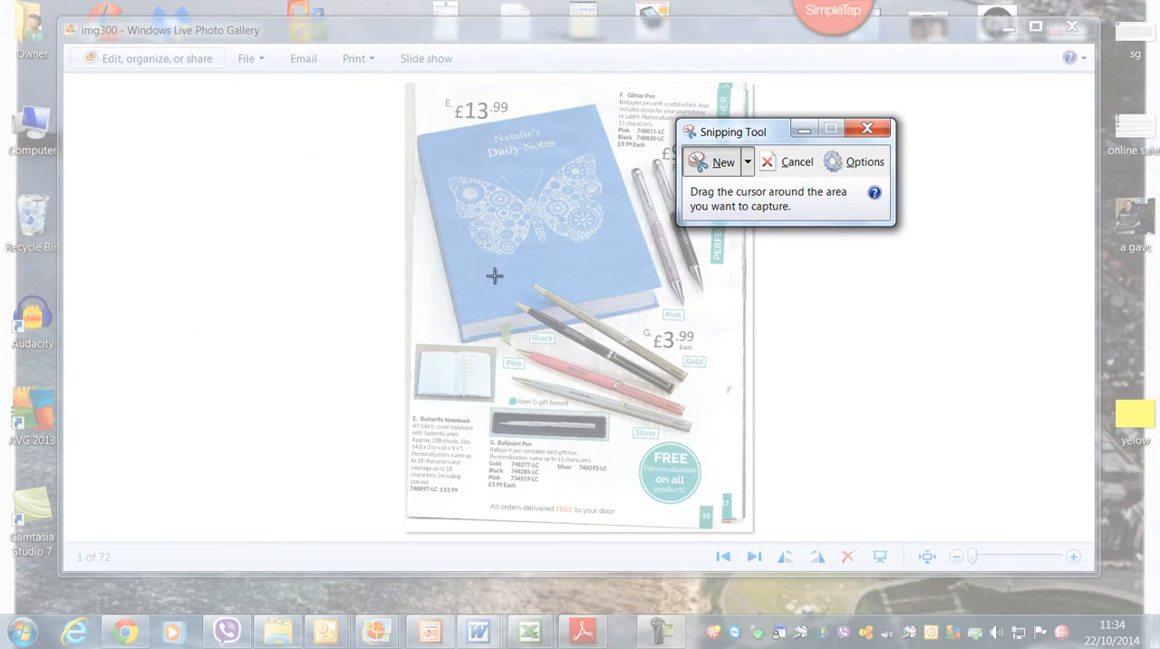
drag(490, 274, 743, 446)
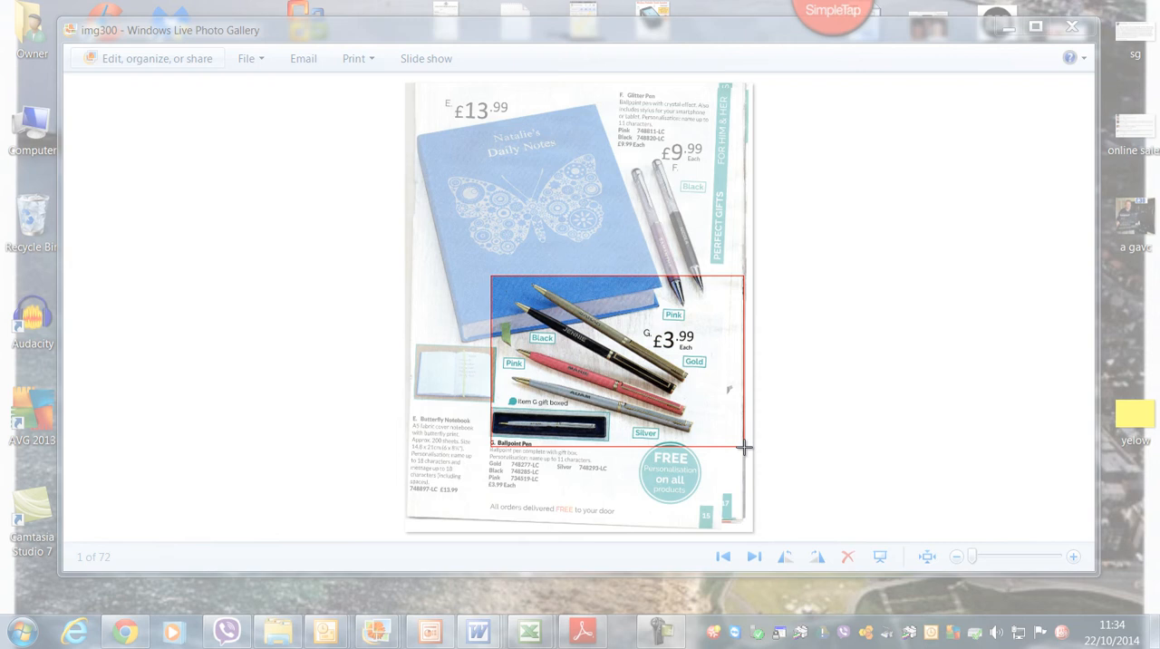
drag(743, 446, 743, 446)
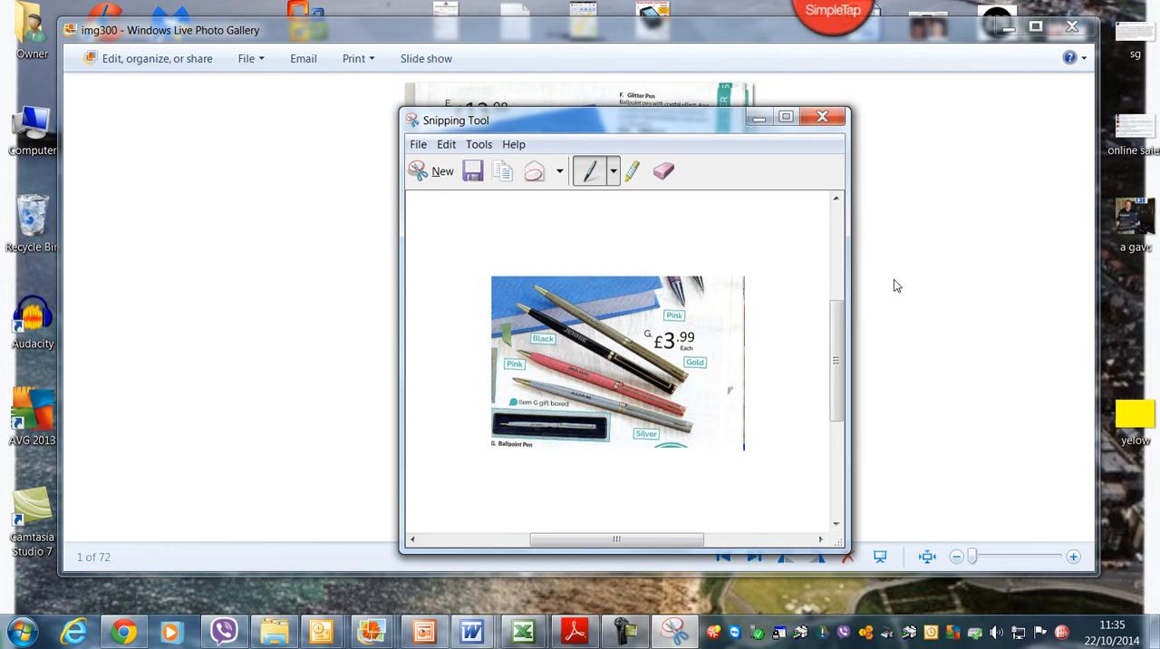
Step: Save the pens snip to the Desktop as a JPEG file named "a ppppppppppppppp"
click(416, 145)
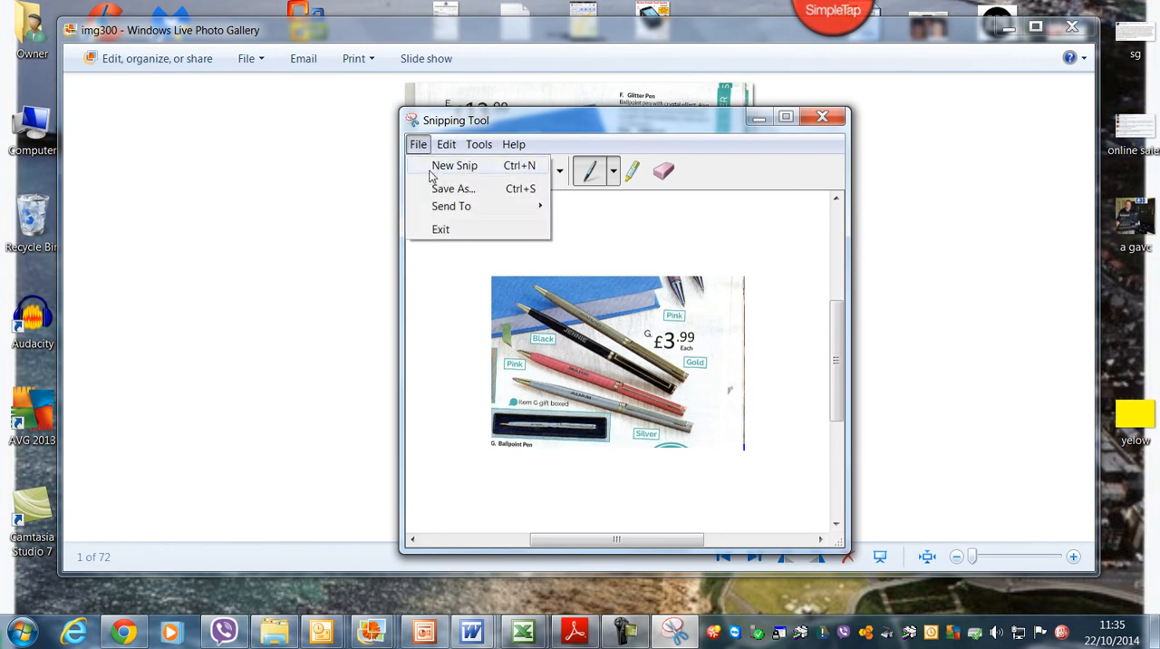
click(424, 184)
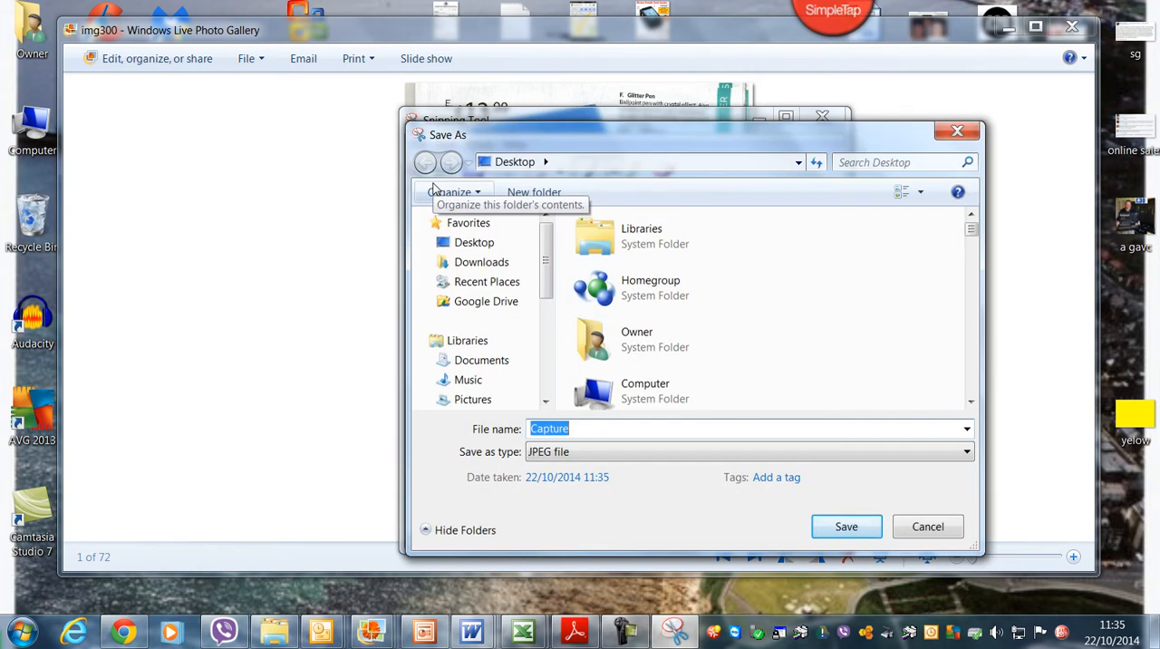
click(478, 242)
double_click(618, 426)
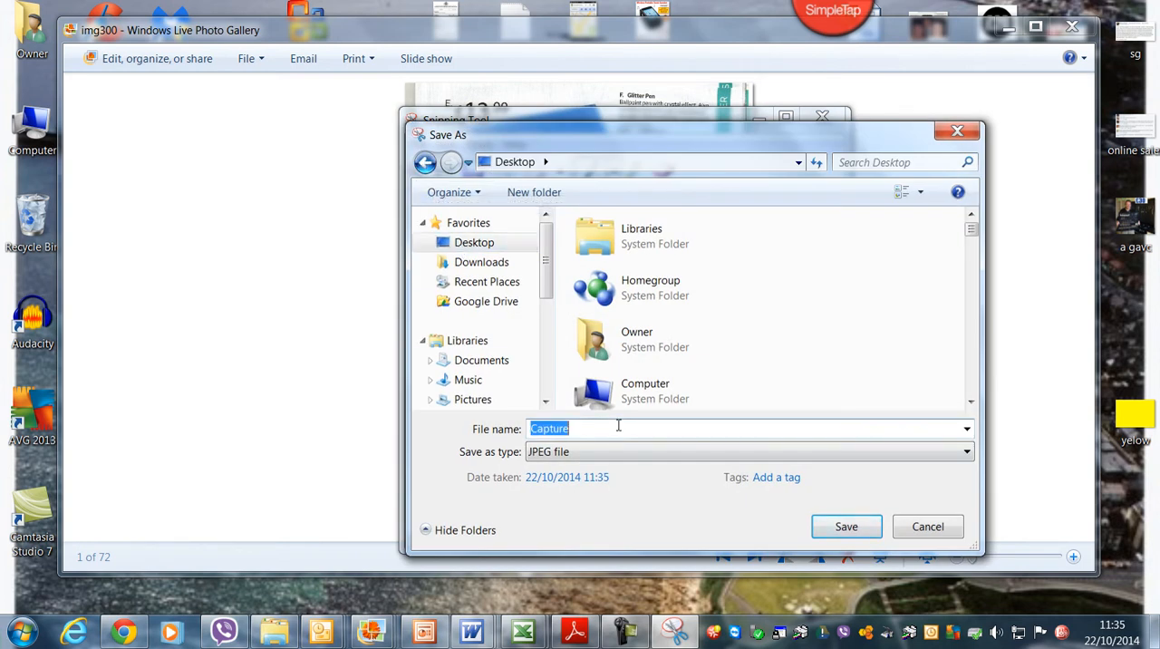
text(a )
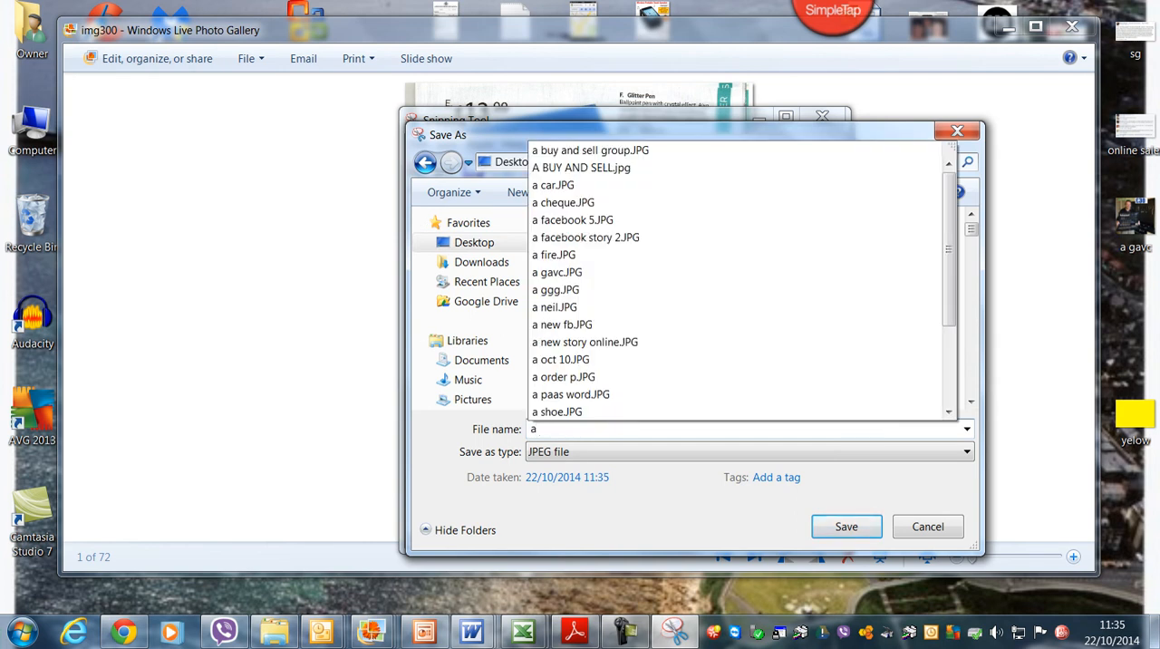
text(ppppppppppppppp)
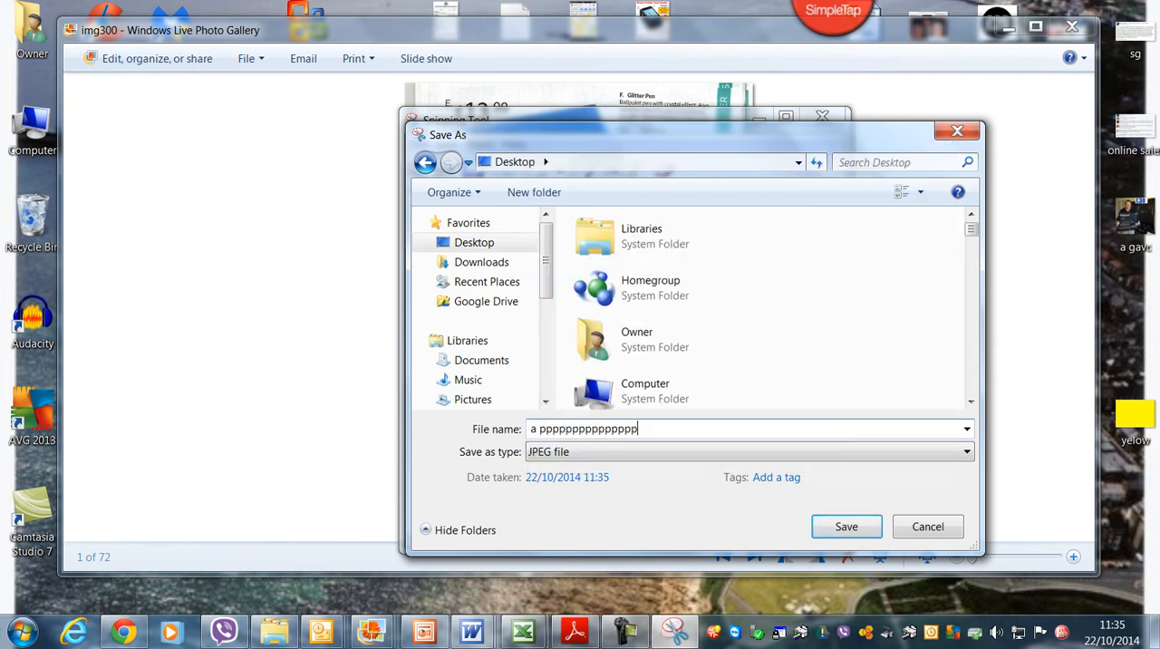
click(835, 525)
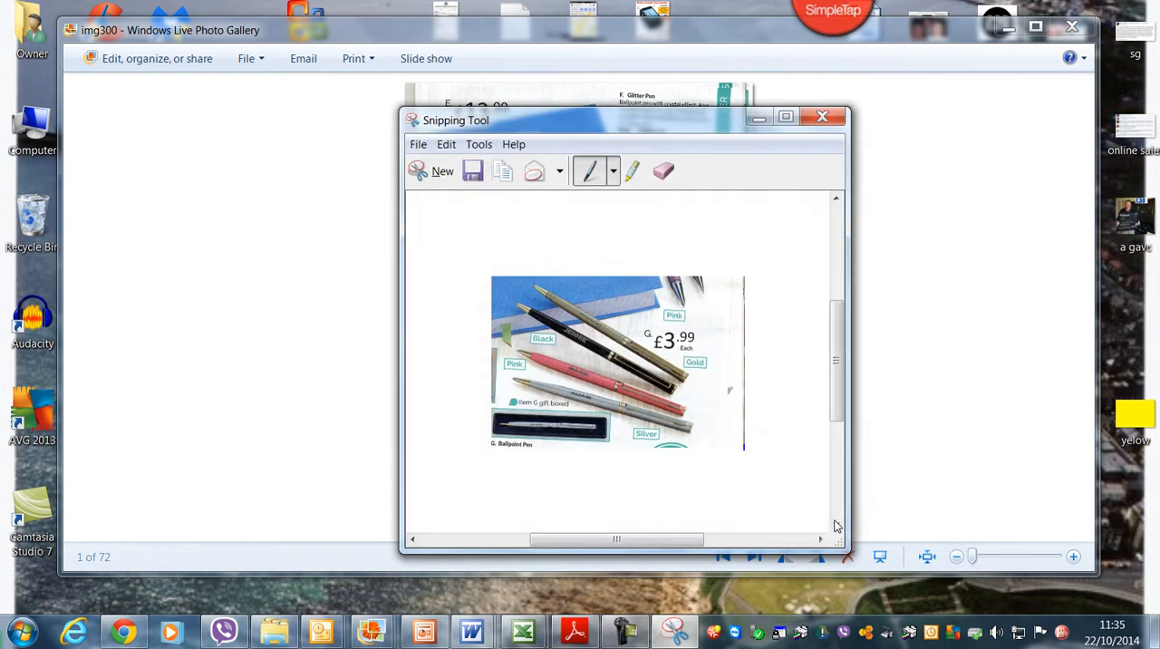
Step: Minimize the snip and photo windows, switch to Chrome, and open Blogger in a new tab from Google's apps
click(758, 118)
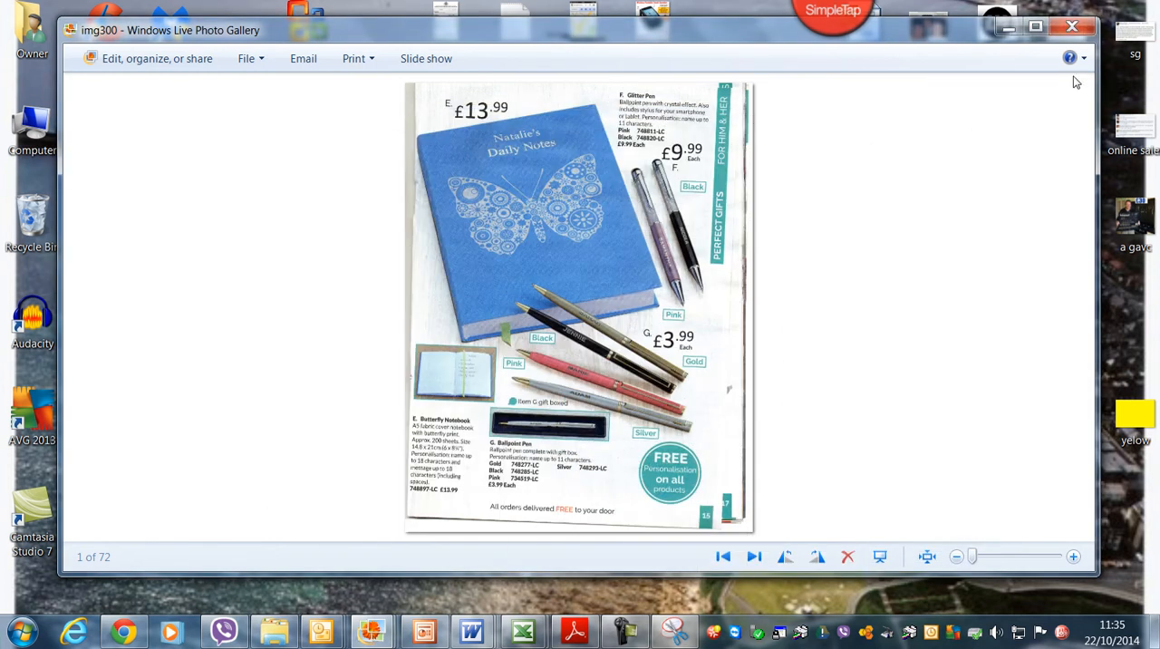
click(1013, 34)
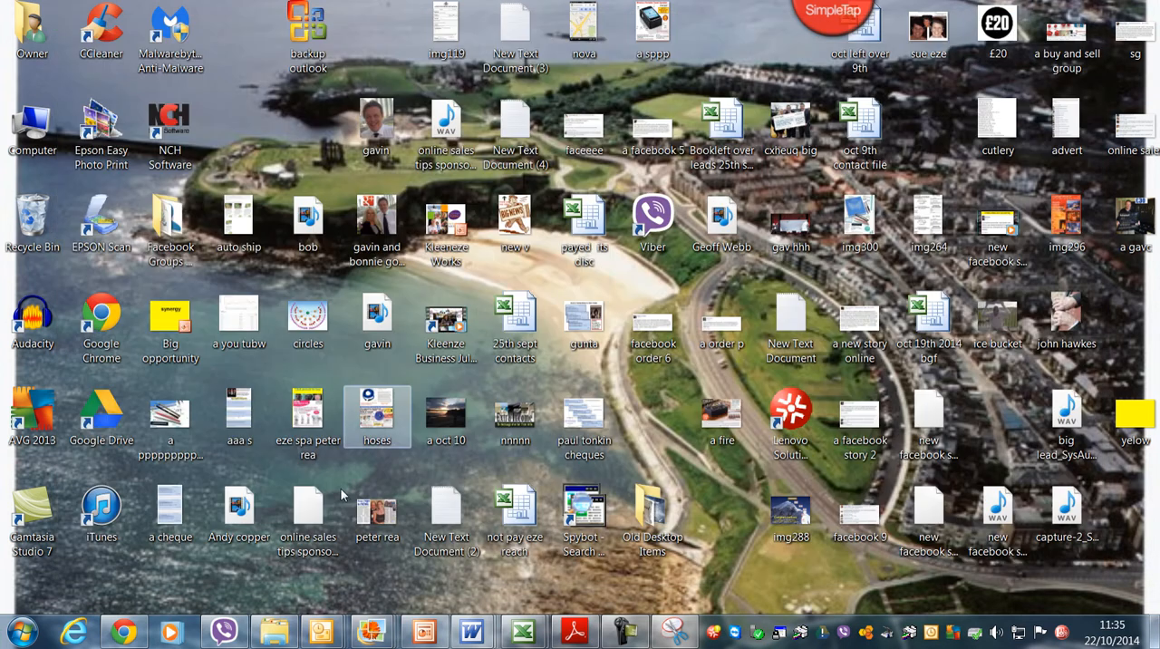
click(123, 631)
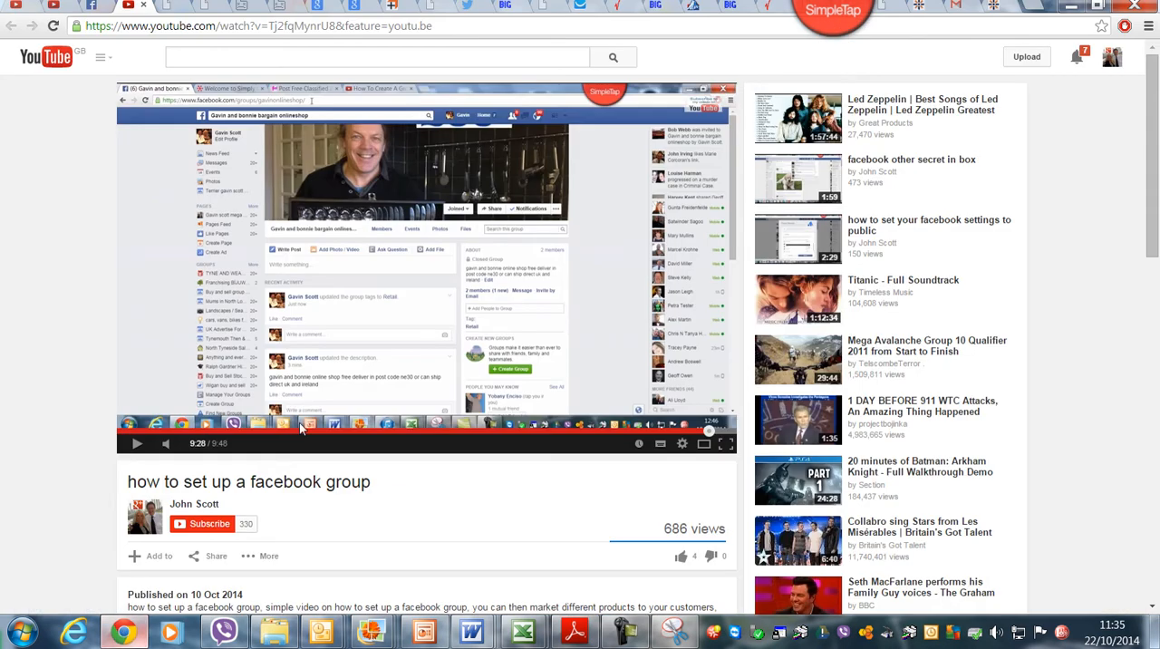
click(1027, 9)
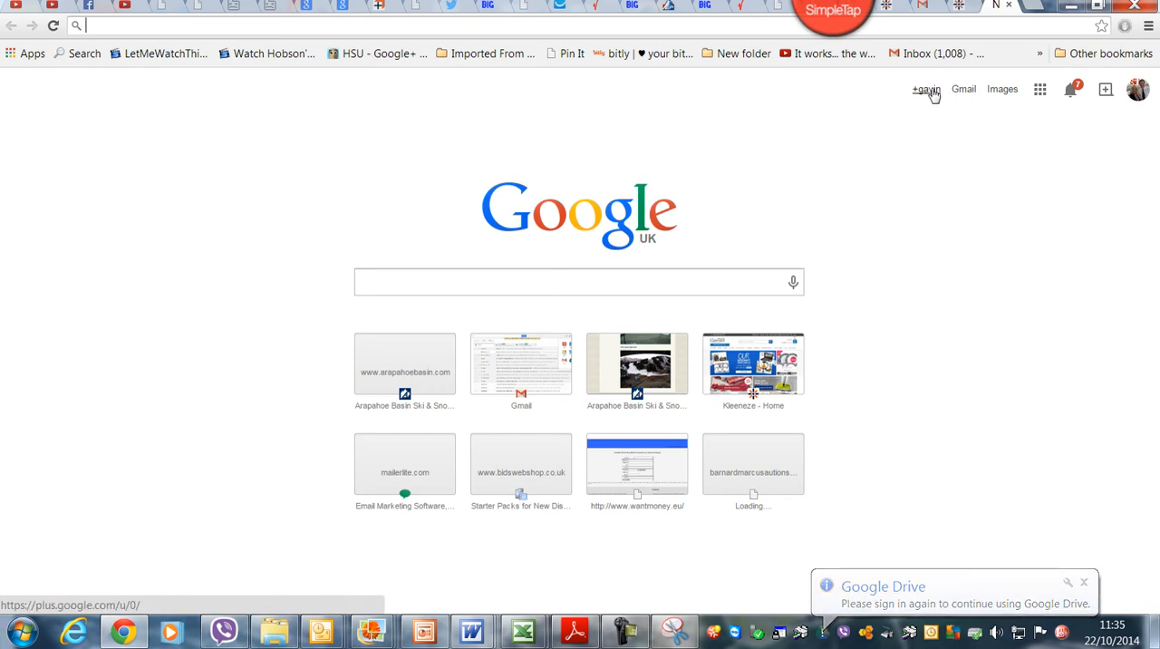
click(1039, 91)
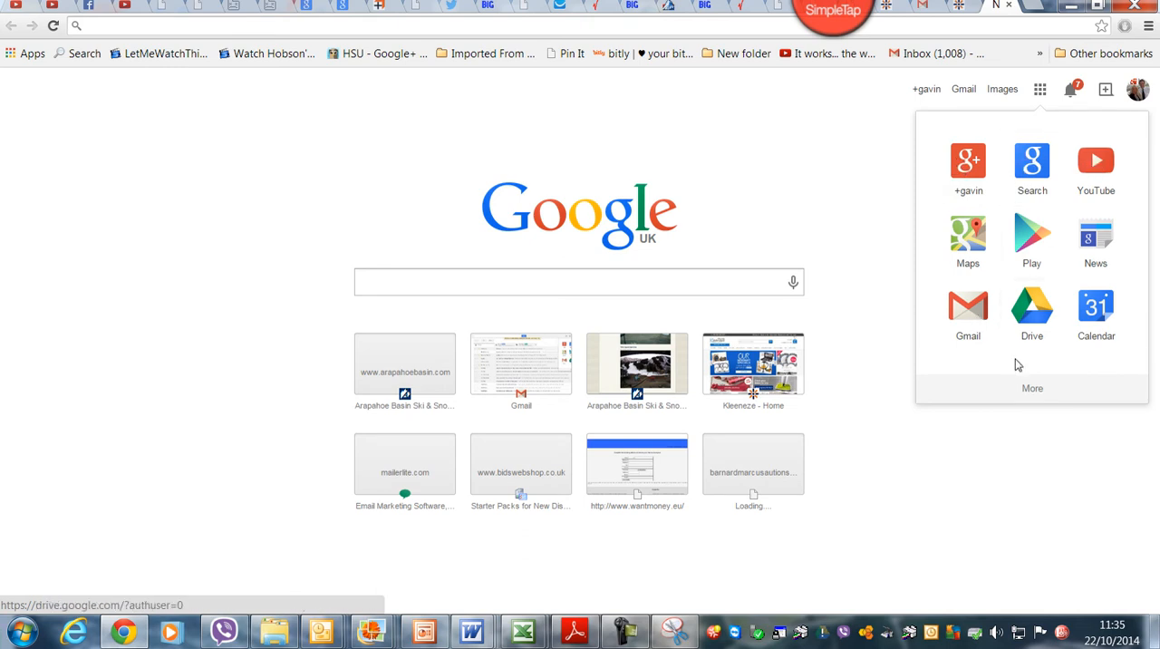
click(1029, 388)
scroll(997, 345, down, 2)
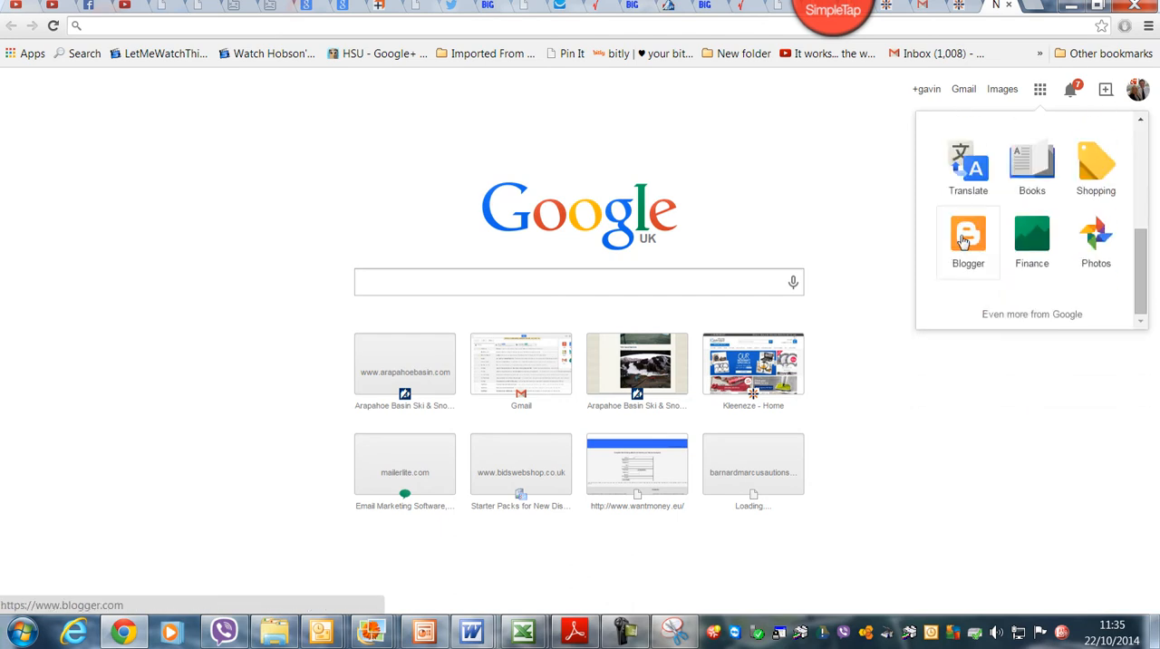
click(966, 245)
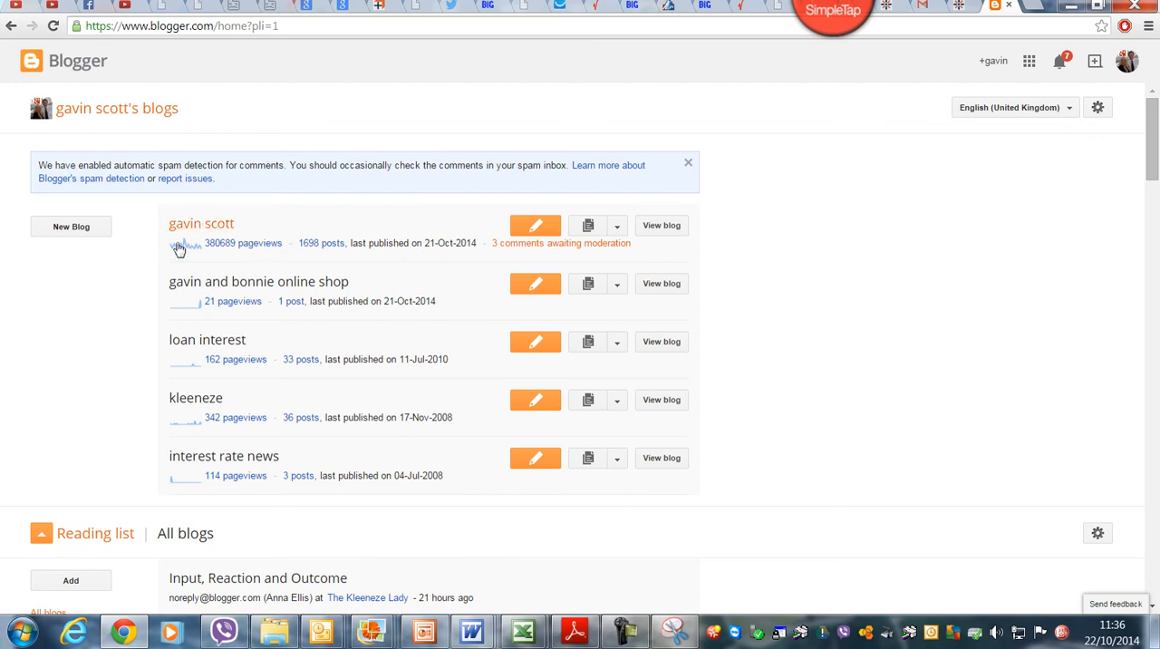
Step: Open the online shop blog from the Blogger blog list and view its live page
click(239, 289)
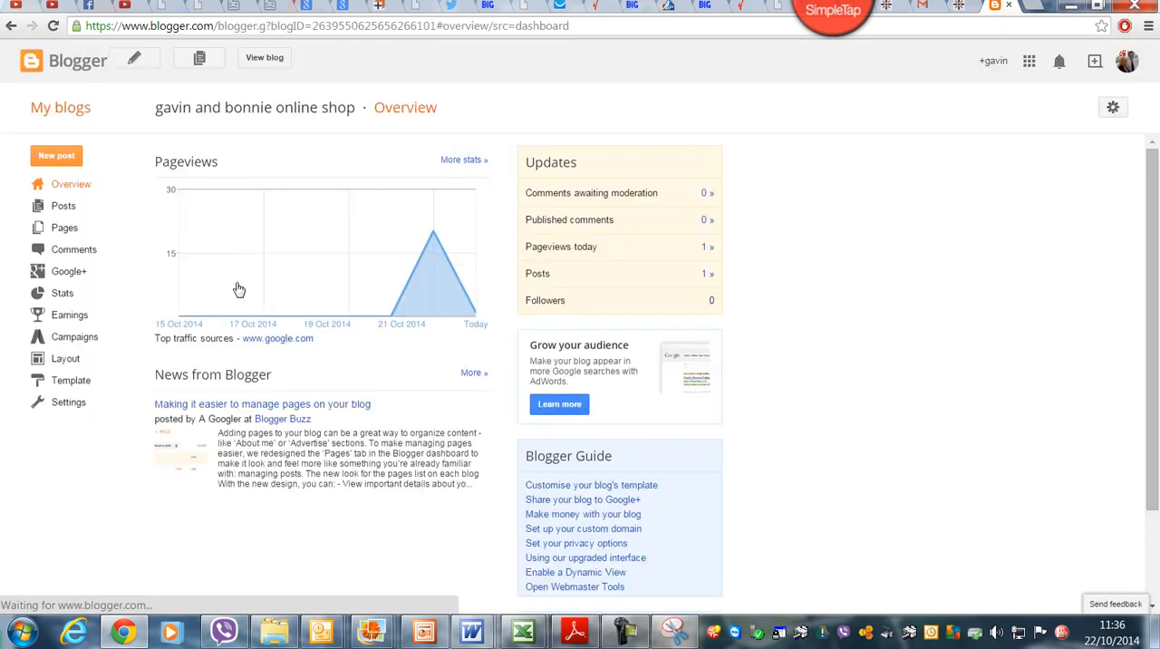
click(274, 58)
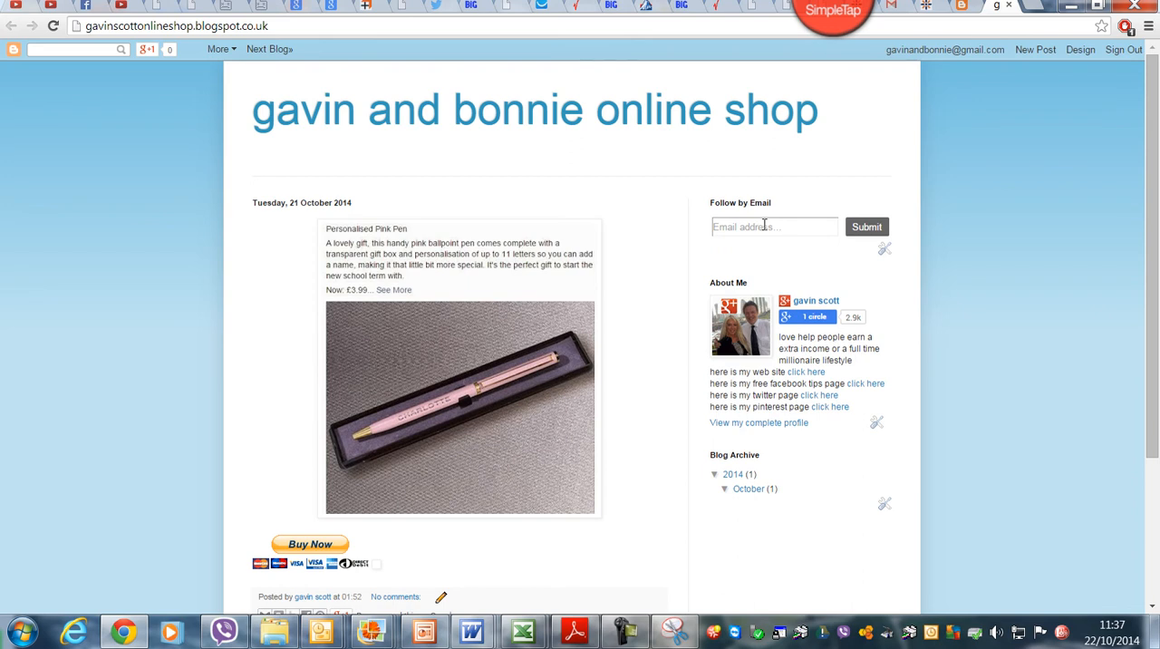
click(794, 312)
Step: Apply the orange Simple template to the online shop blog and view the live blog
click(1080, 50)
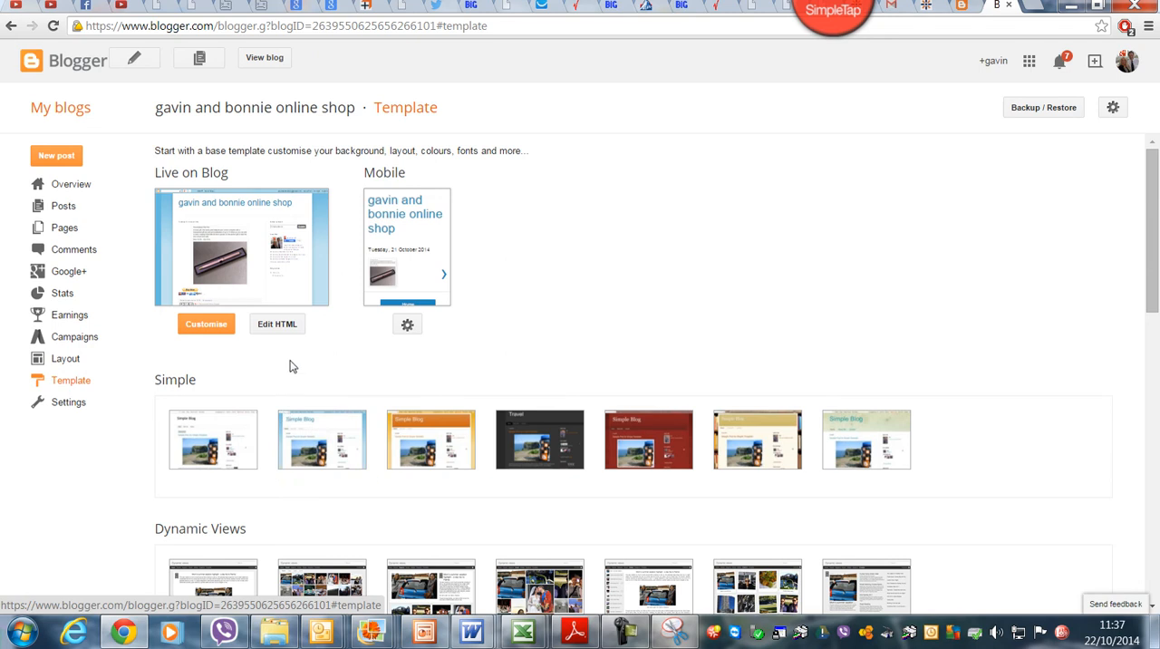
mouse_move(319, 444)
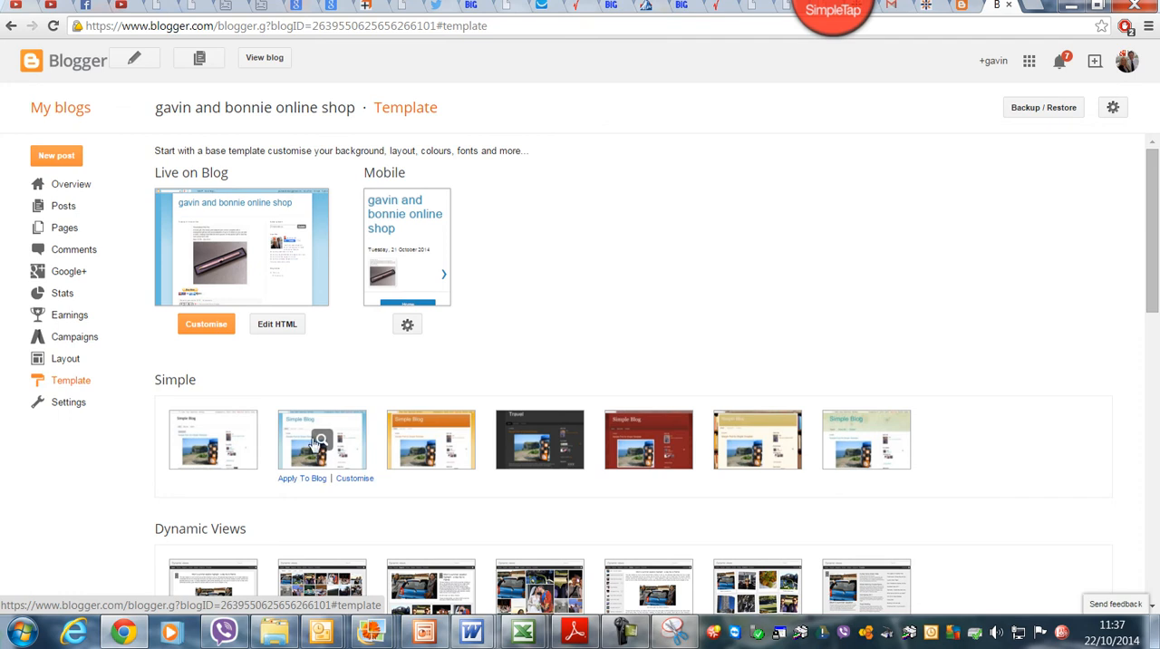
click(430, 439)
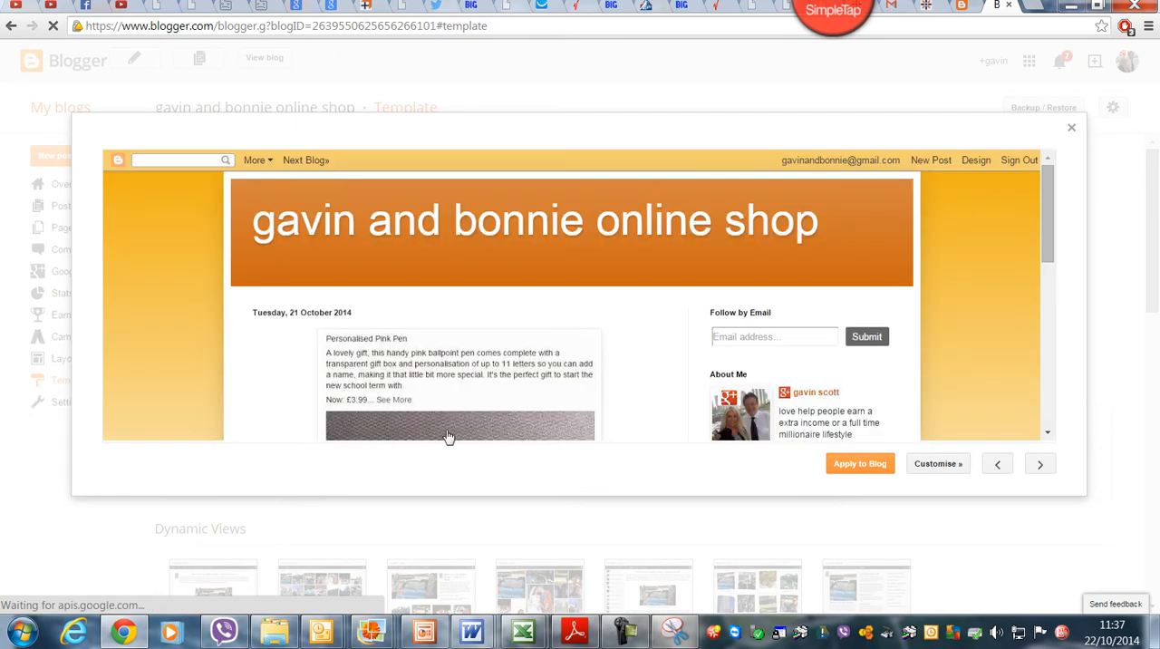
click(838, 465)
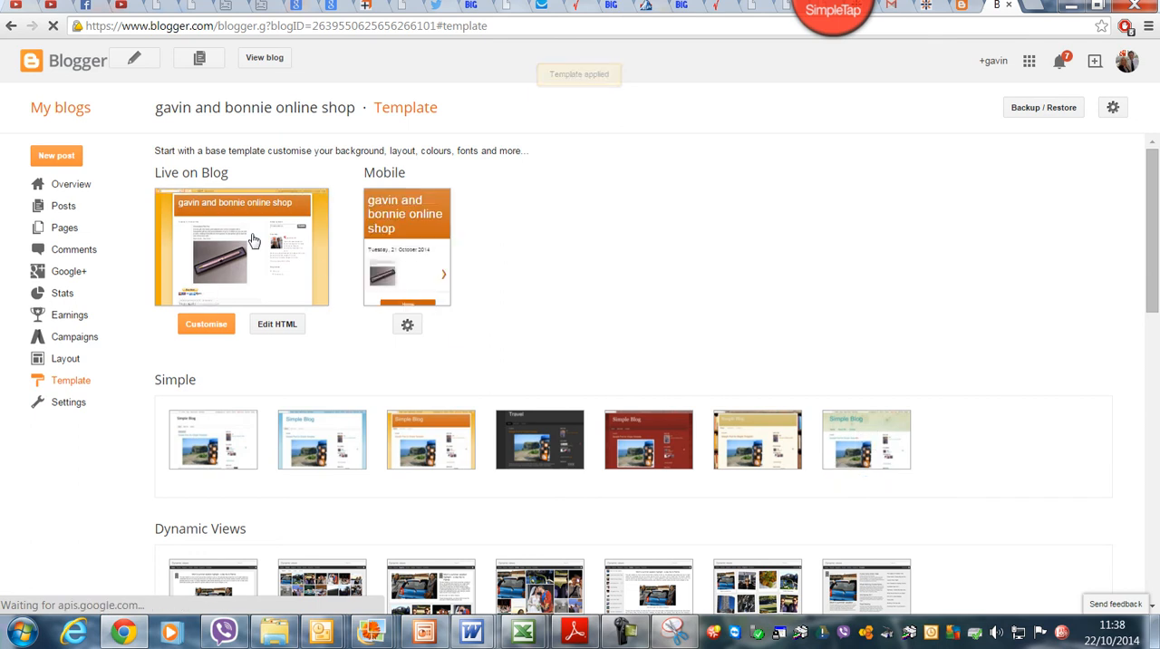
click(265, 60)
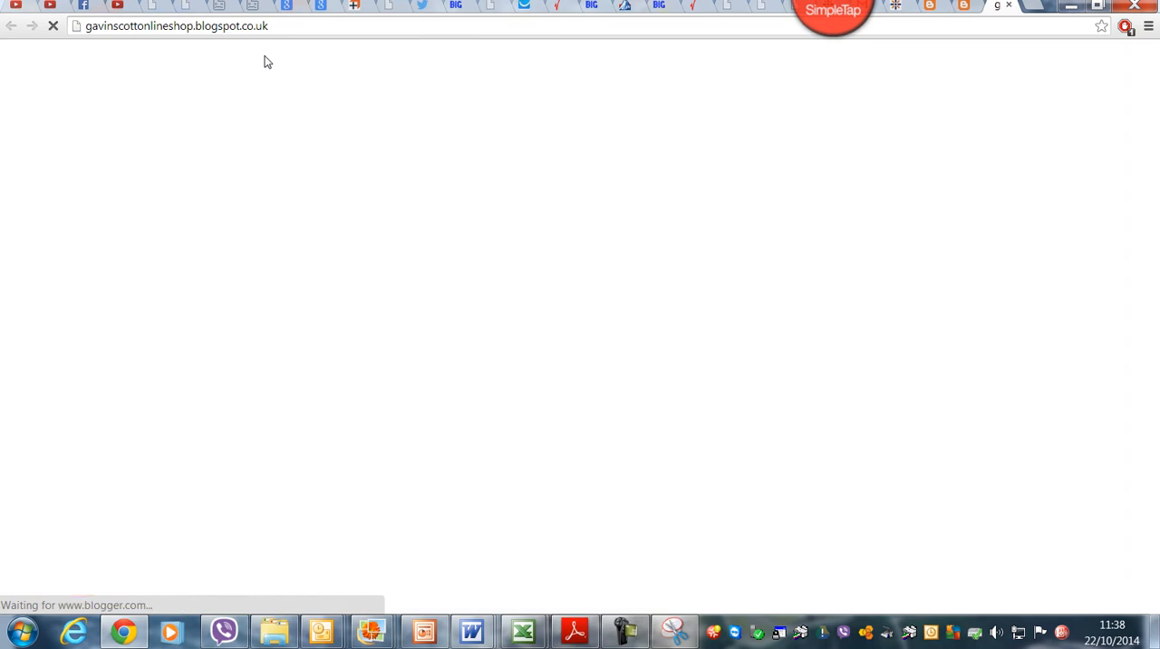
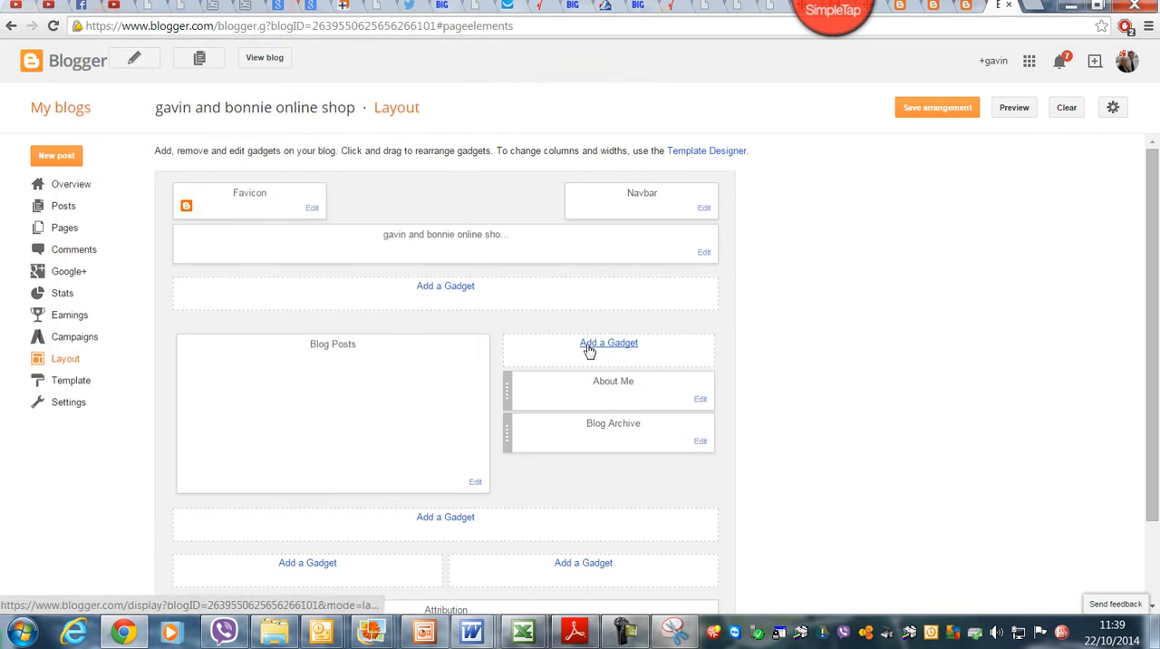
Step: Add a Follow by Email gadget with its default settings to the blog layout's sidebar and view the live blog
click(616, 349)
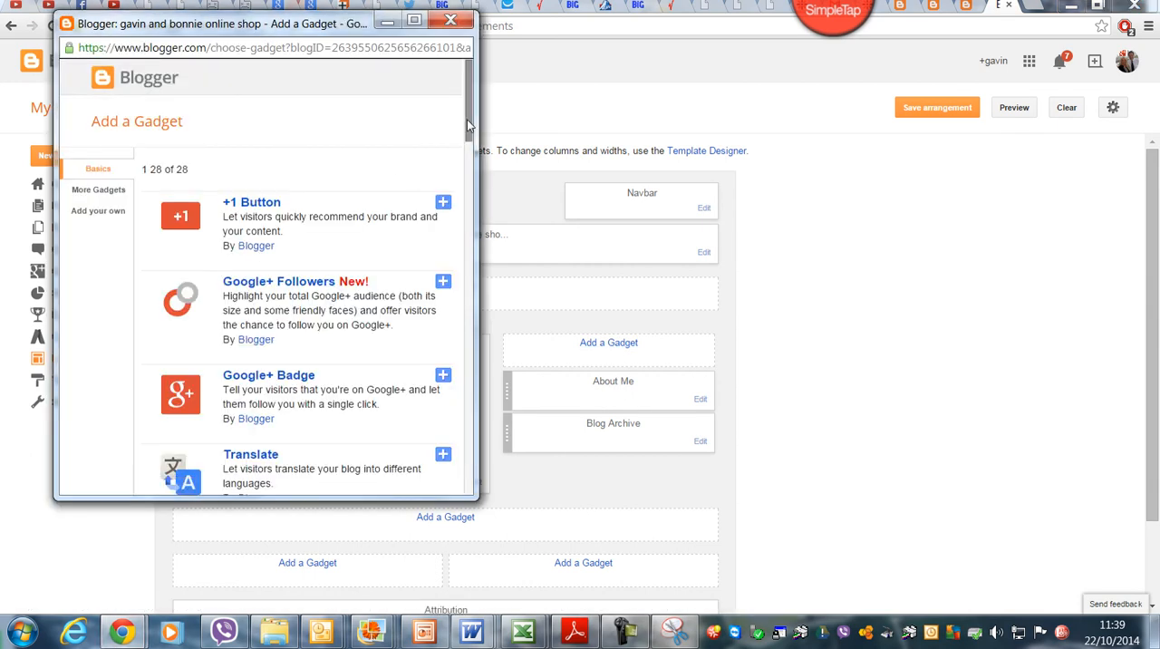
drag(469, 126, 498, 184)
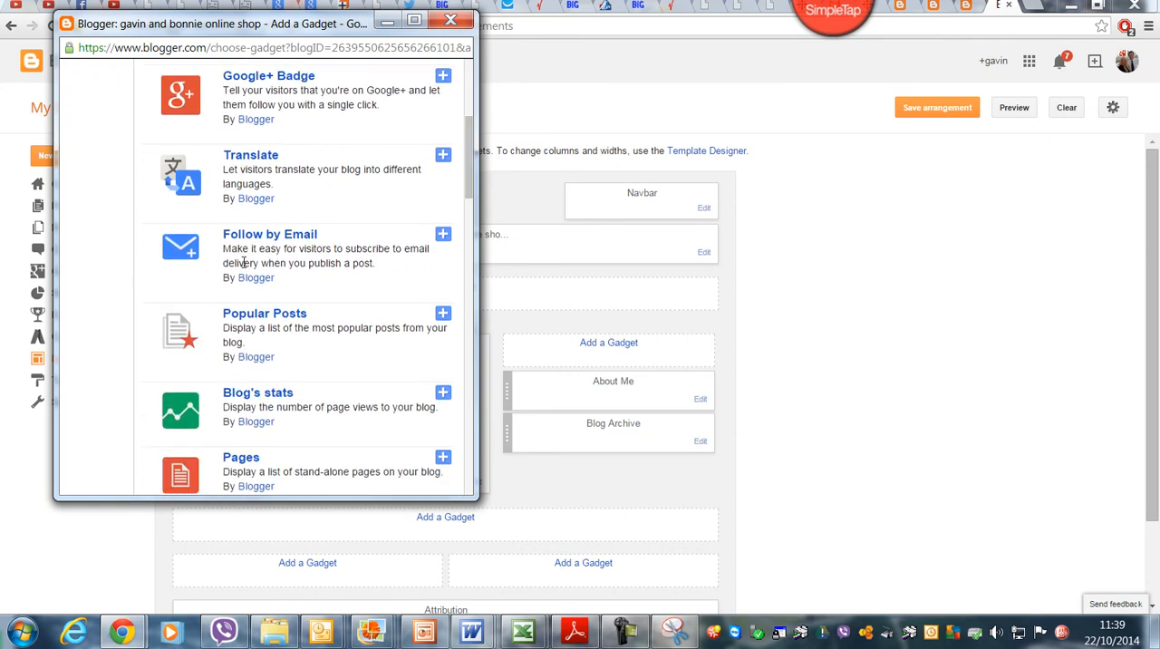
click(443, 235)
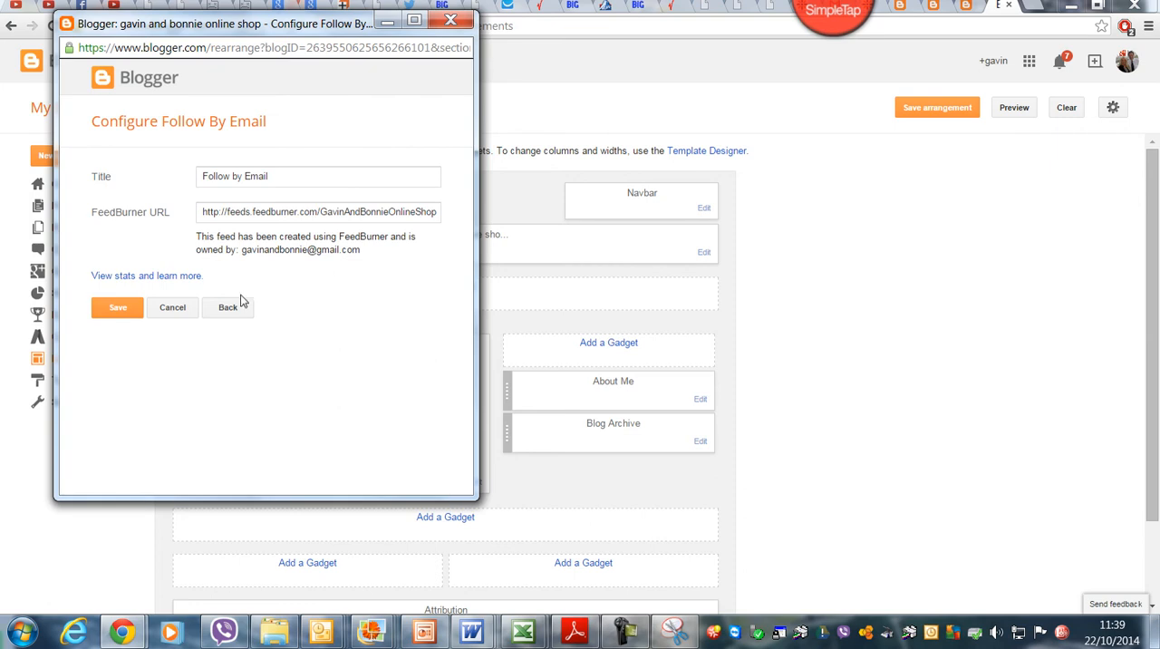
click(136, 309)
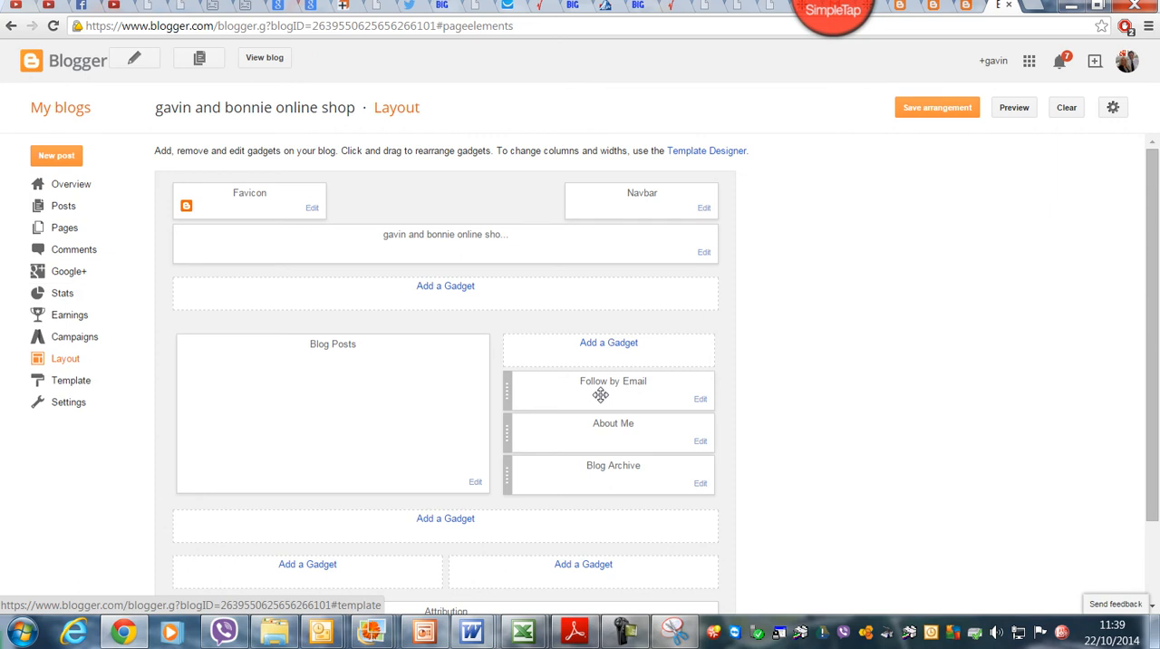
click(263, 59)
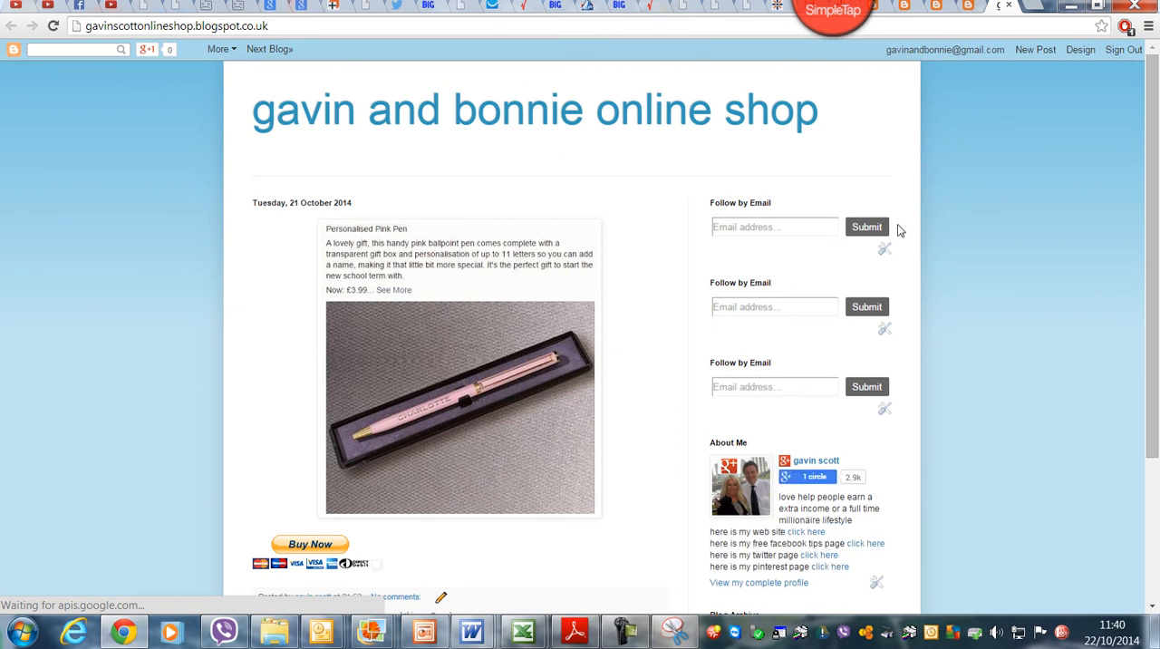
Step: Remove the two duplicate Follow by Email gadgets from the blog layout's sidebar and view the live blog
click(1081, 52)
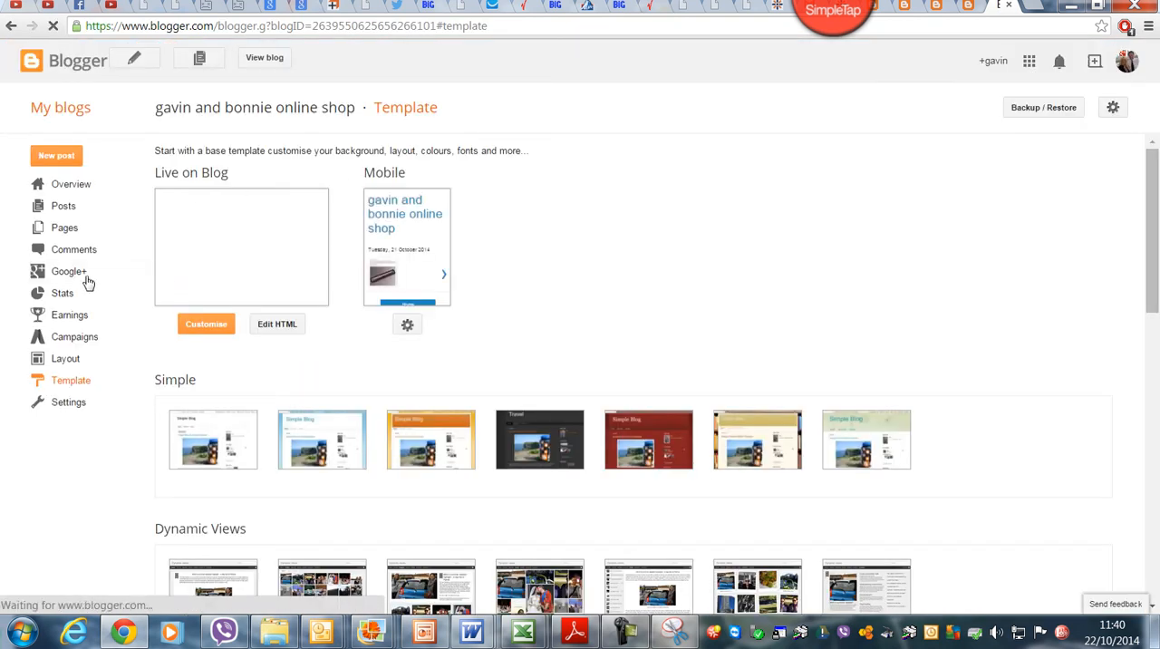
click(61, 362)
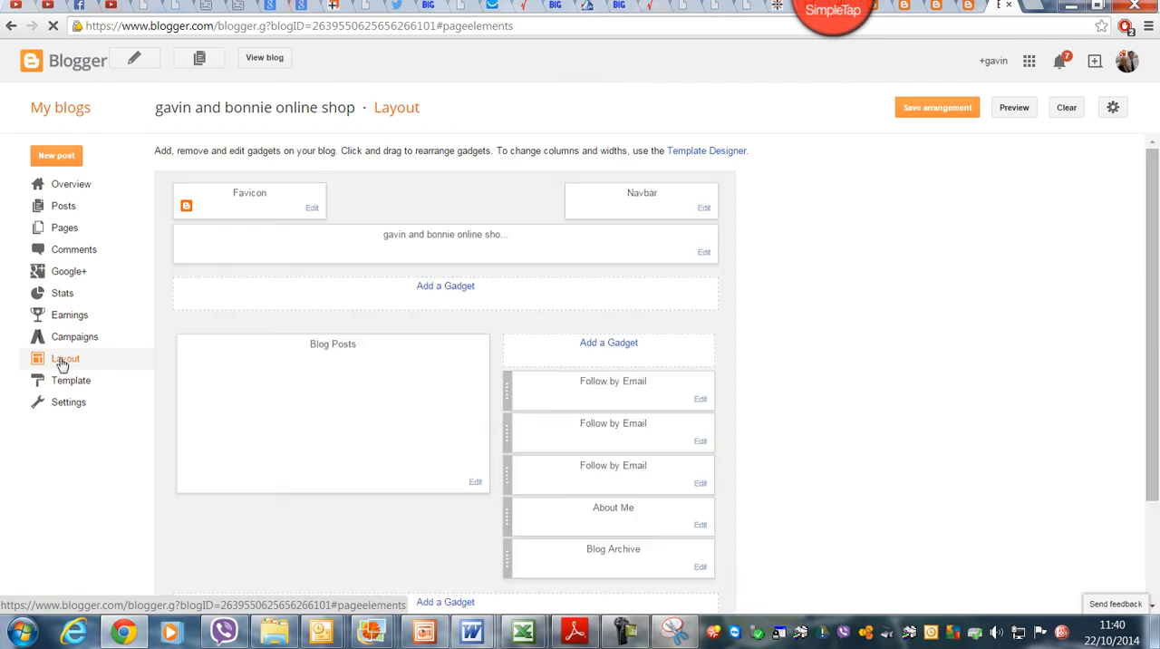
click(699, 401)
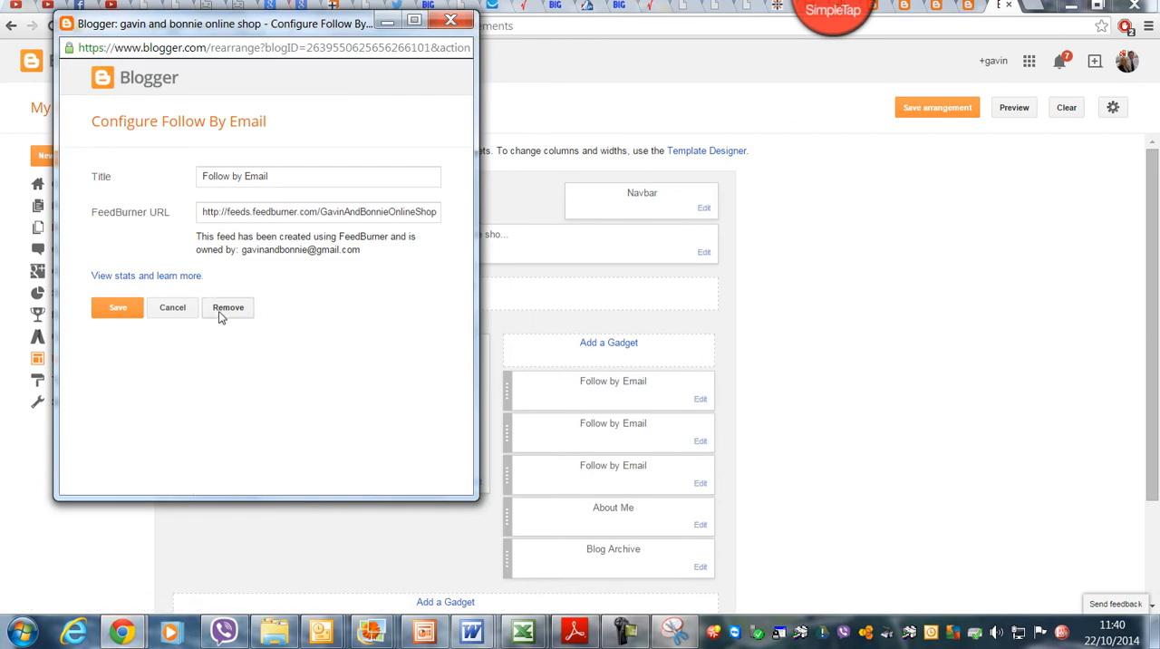
click(224, 313)
click(306, 161)
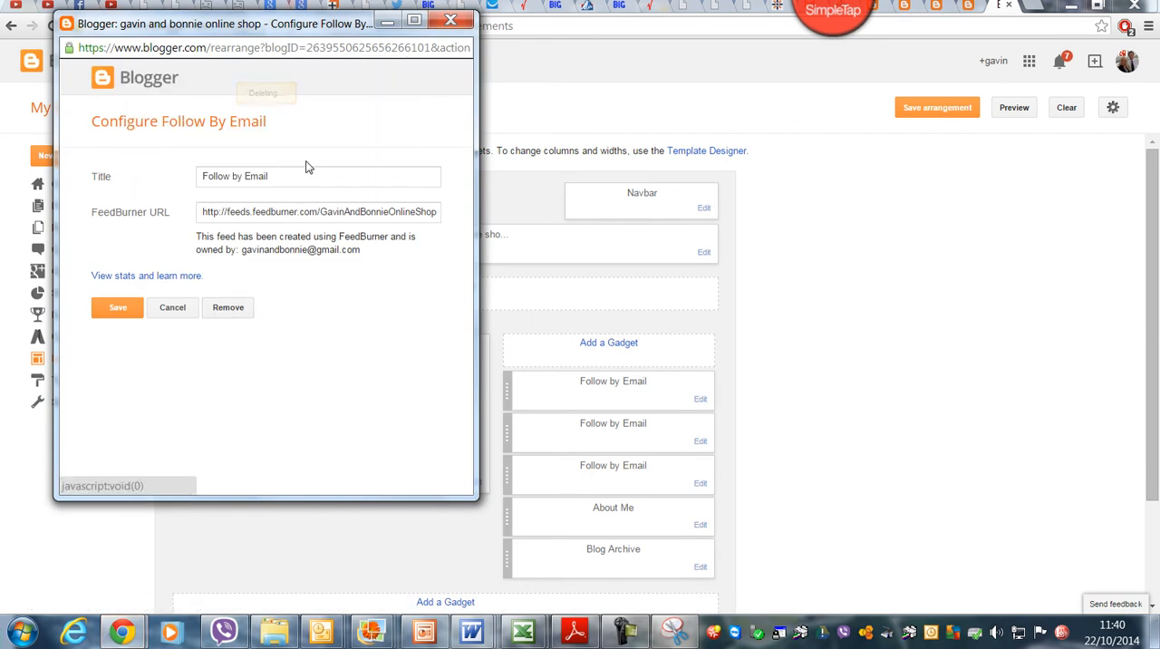
click(701, 399)
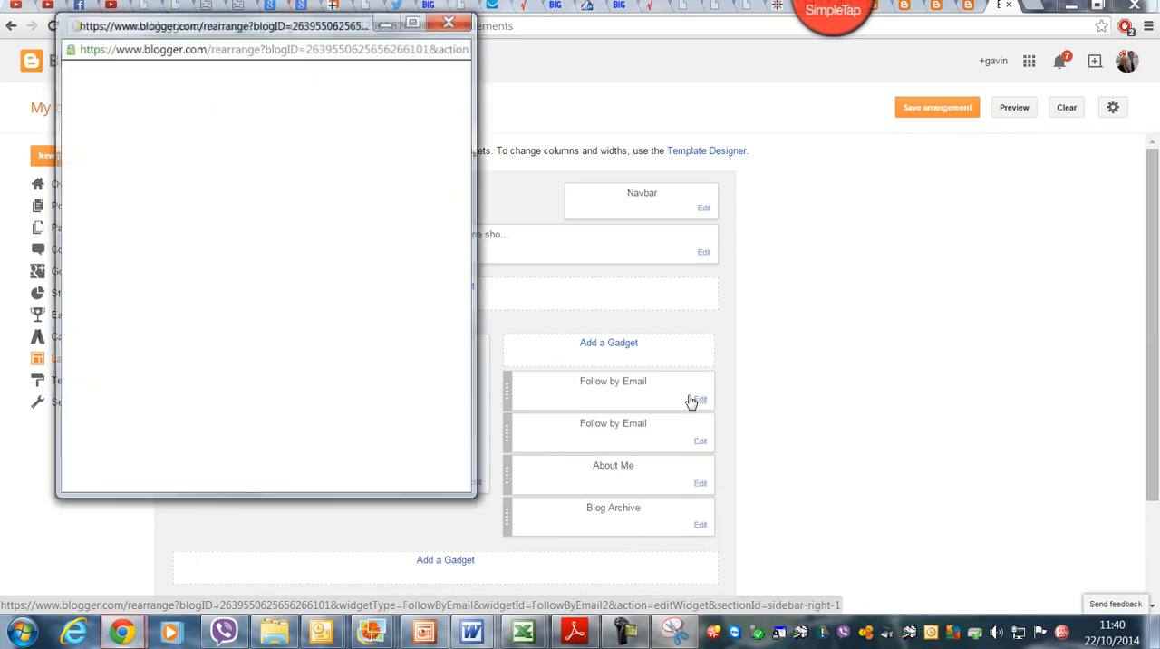
click(225, 311)
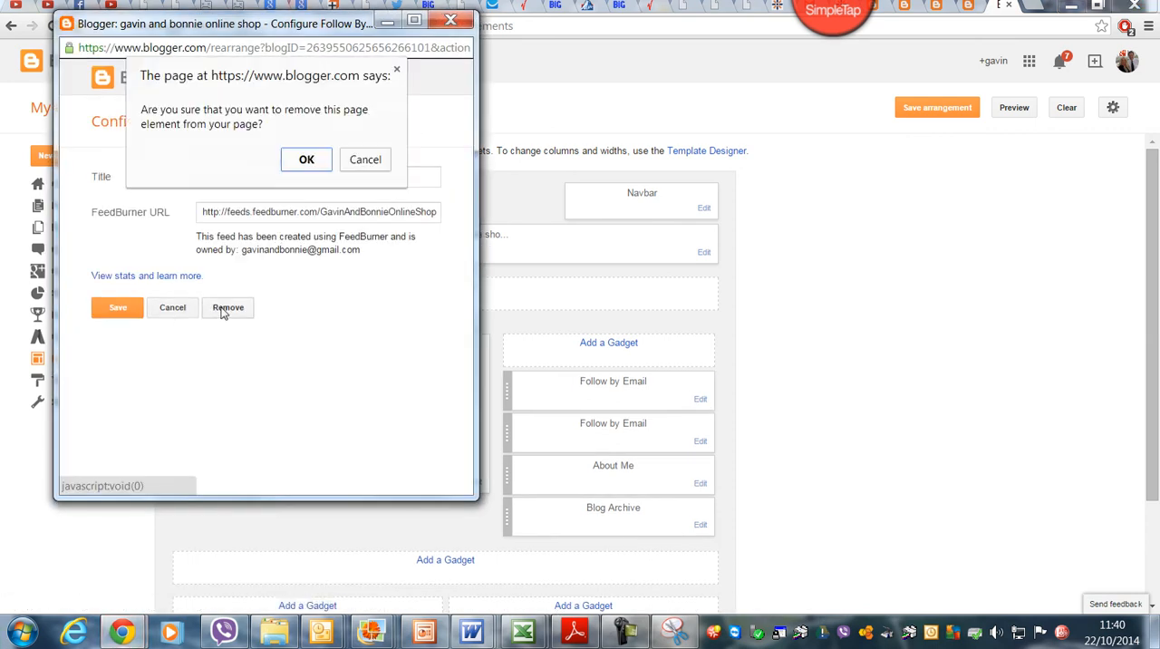
click(306, 160)
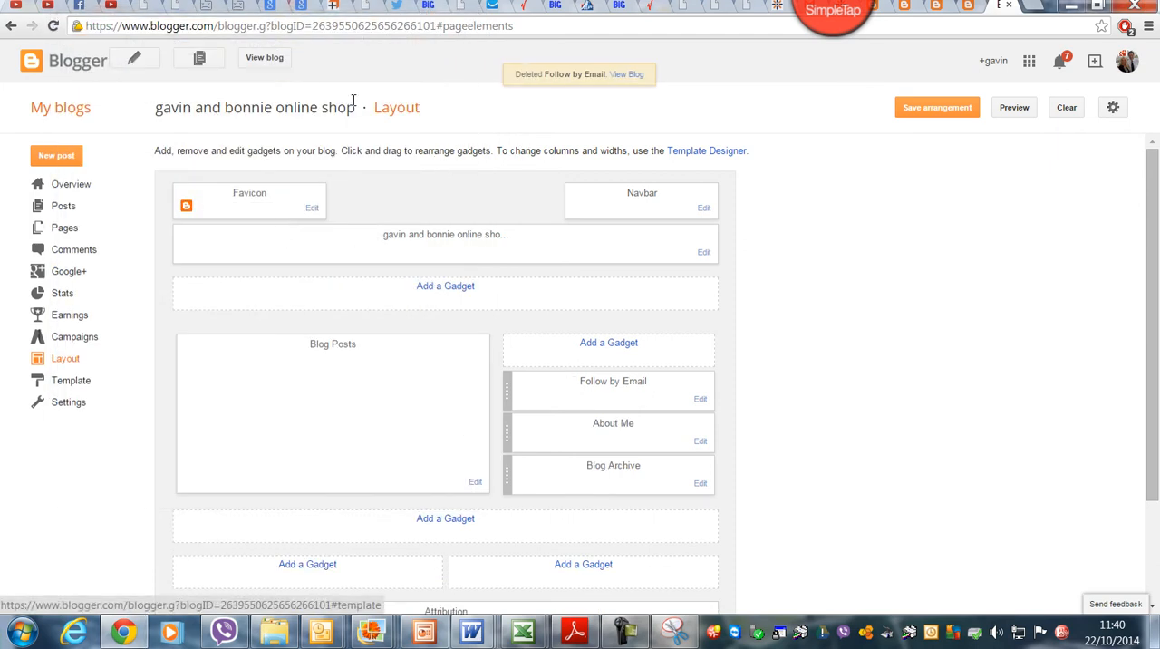
click(271, 58)
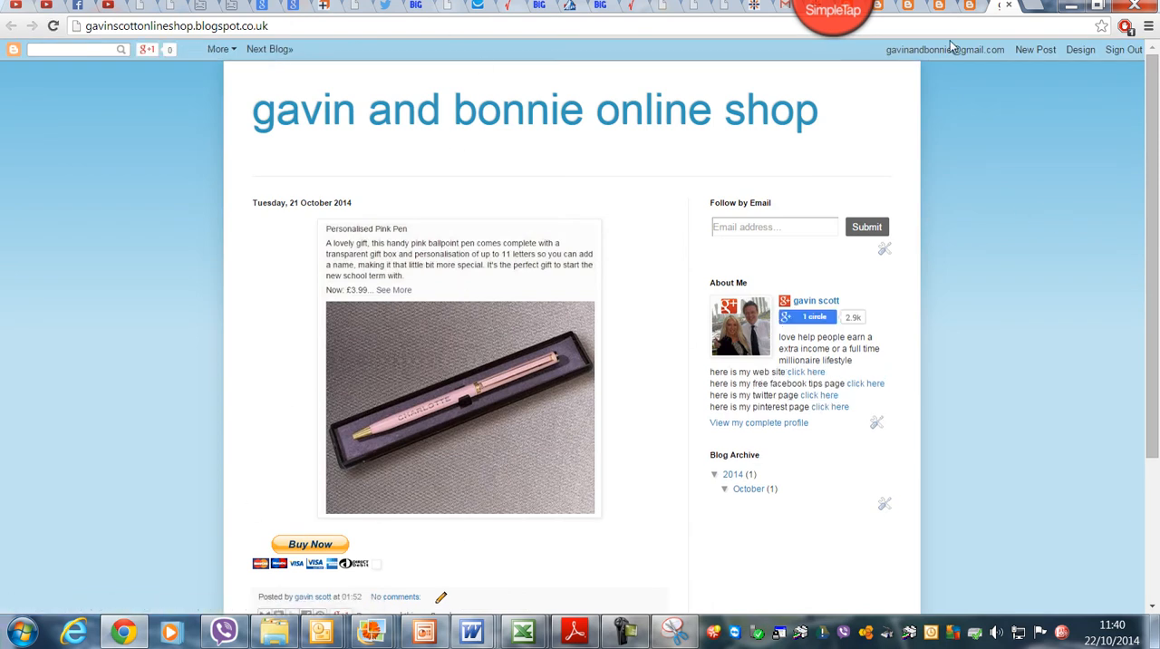
Step: Delete the existing pink pen post from the blog's post list
click(1077, 50)
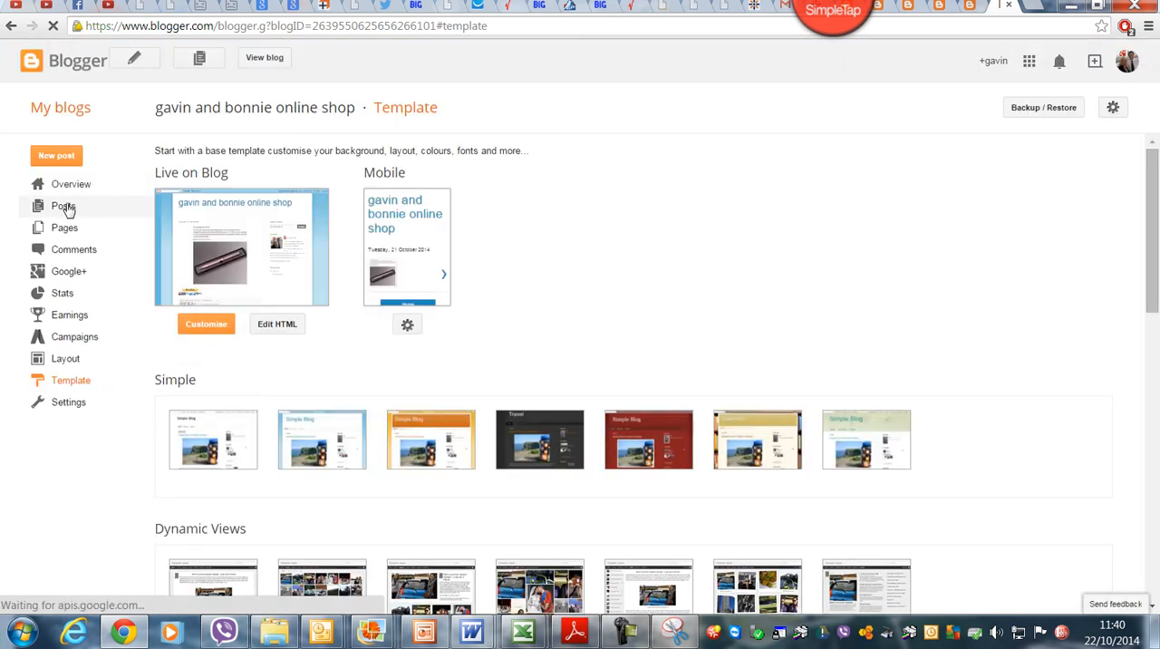
click(64, 207)
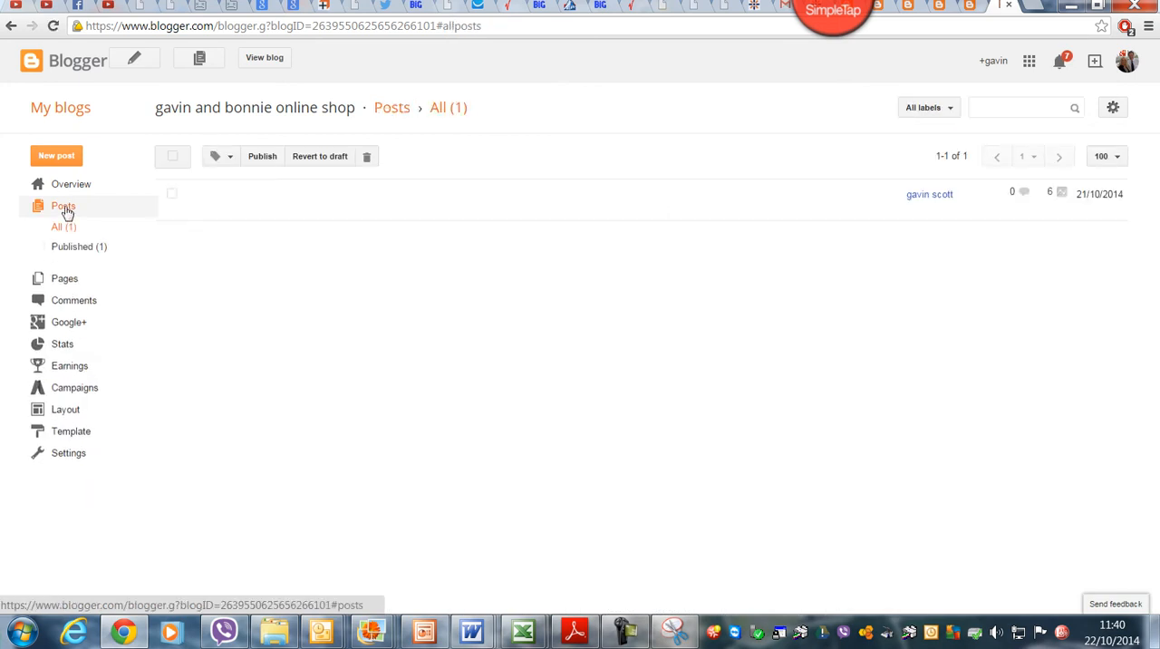
click(173, 195)
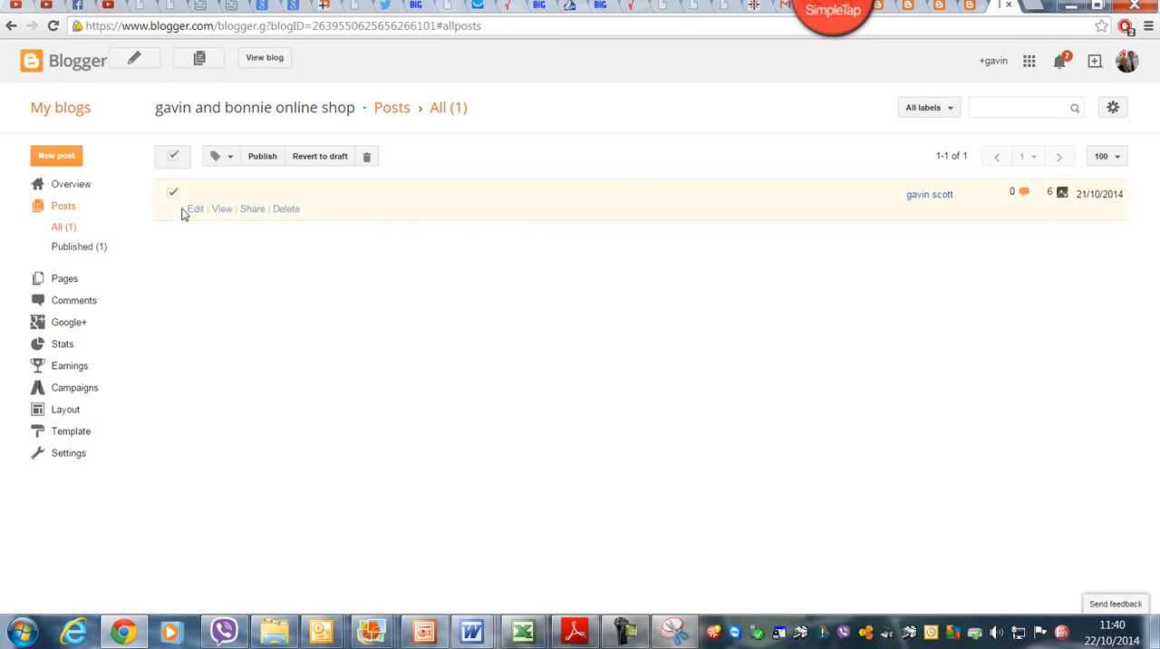
click(286, 210)
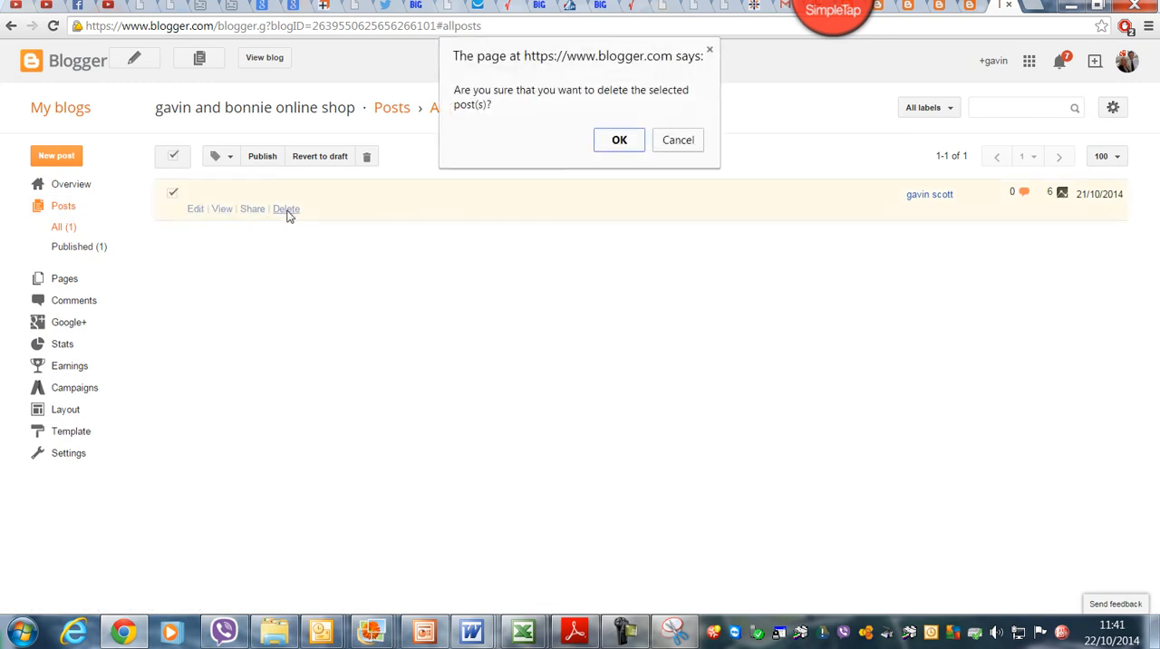
click(619, 142)
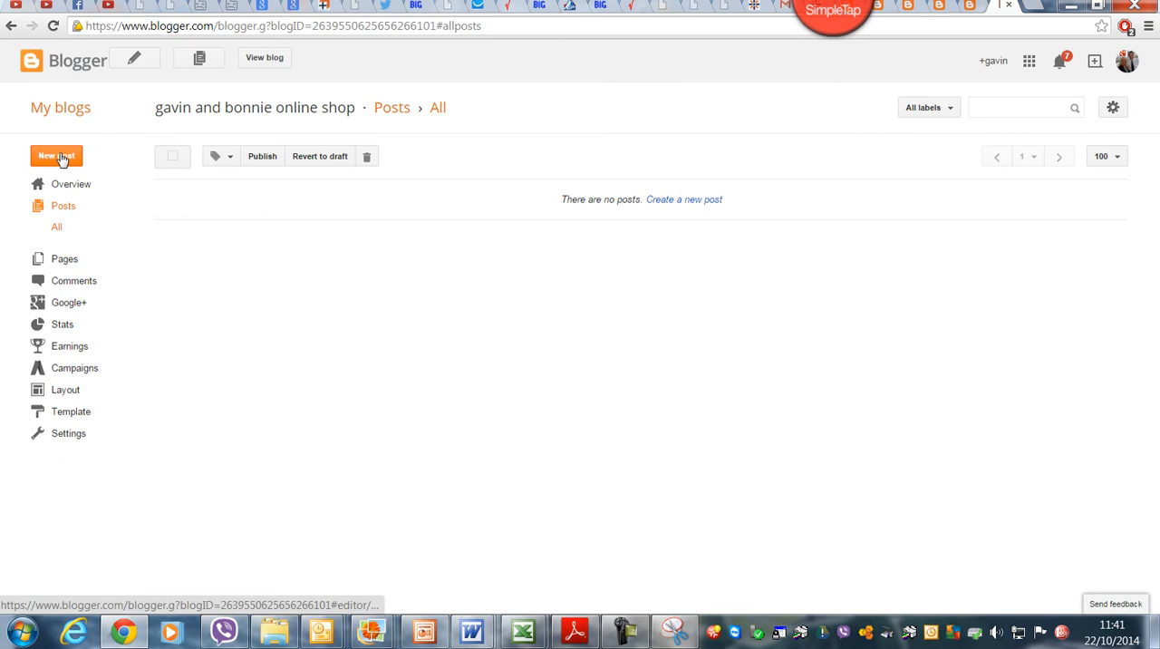
Step: Create a new post titled "personlised pen £4.99 in 3 different colours"
click(60, 158)
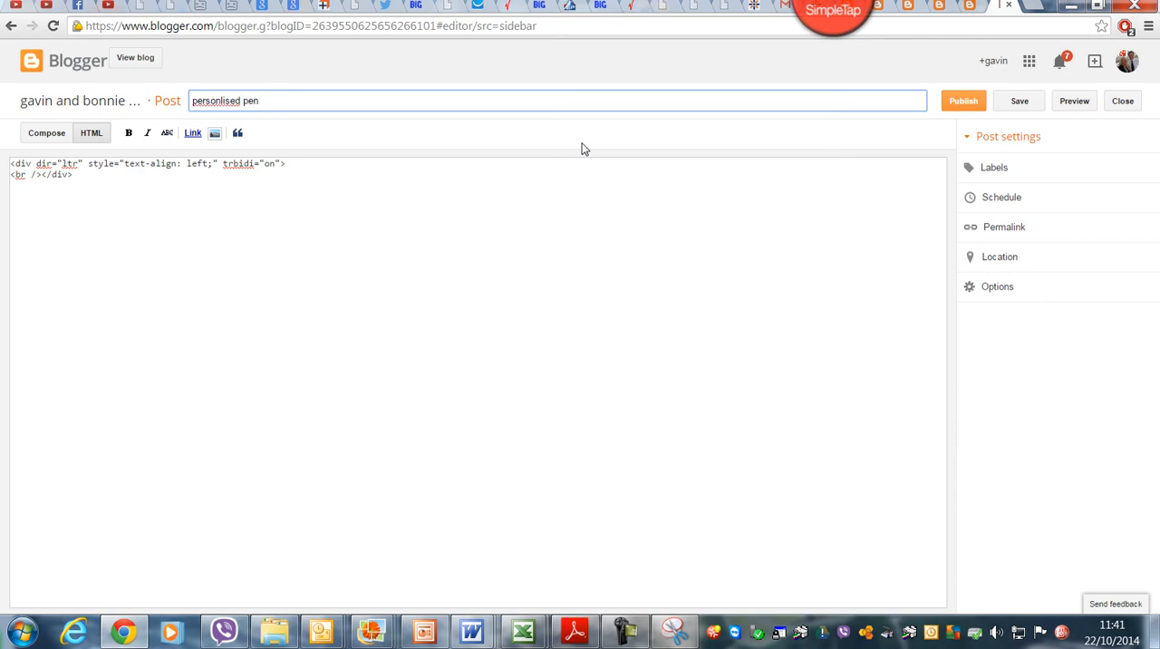
key(ctrl+e)
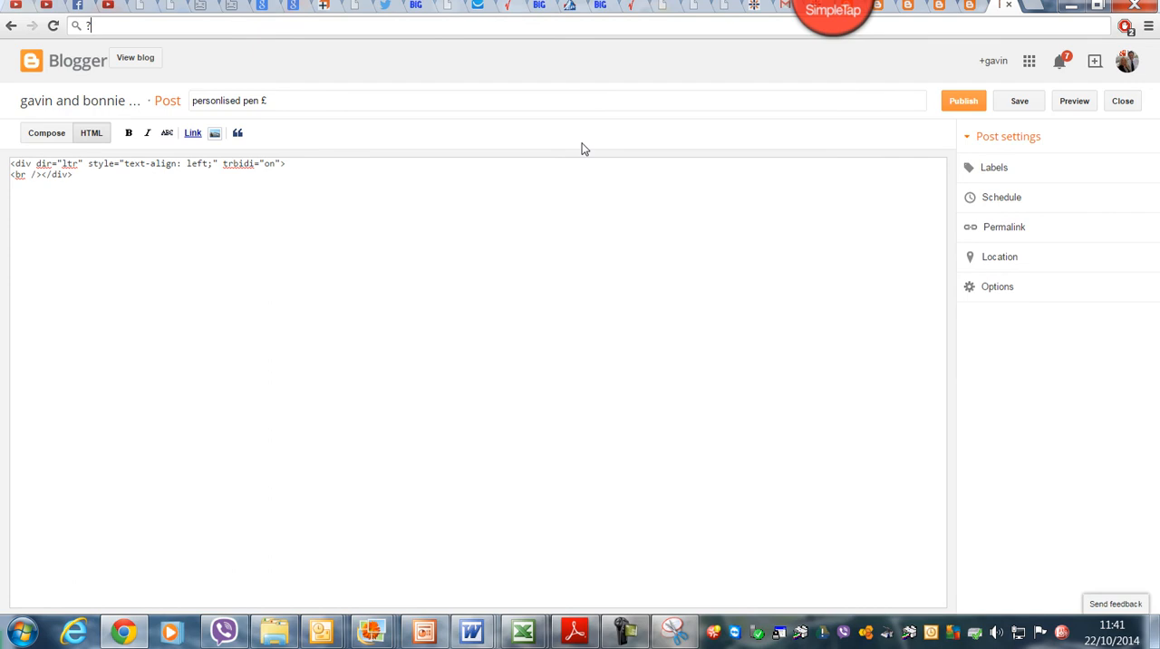
text(4)
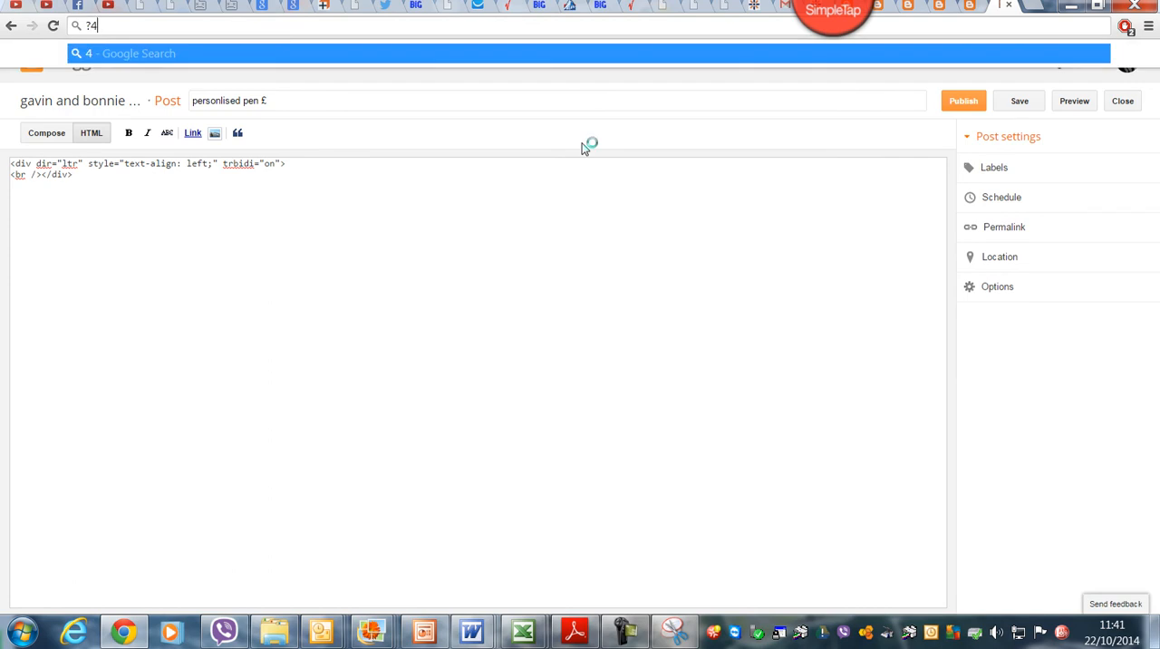
text(.99)
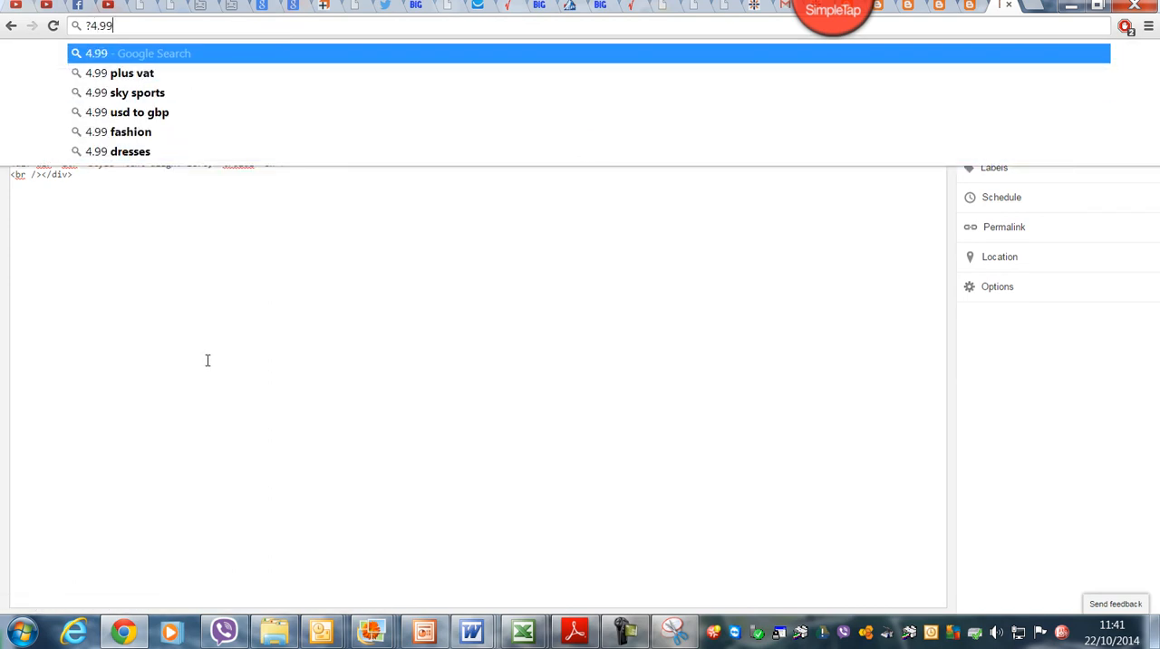
click(220, 317)
click(286, 101)
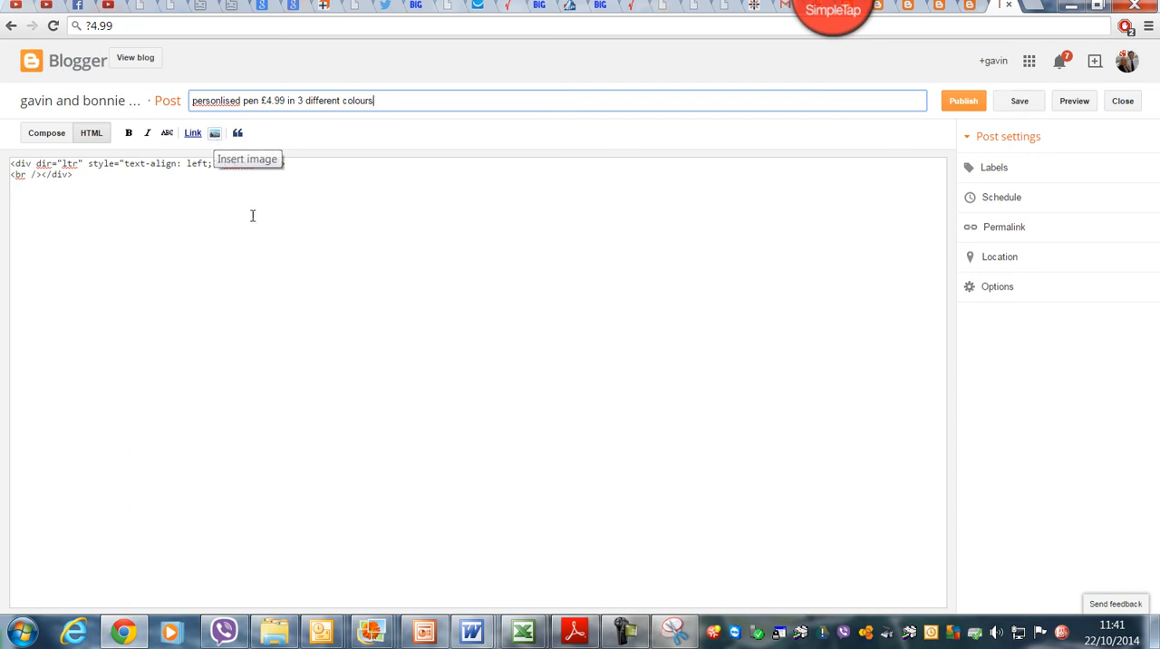
Step: Copy the post title and paste it as text below the existing code in the post's HTML body
drag(412, 99, 193, 98)
right_click(225, 95)
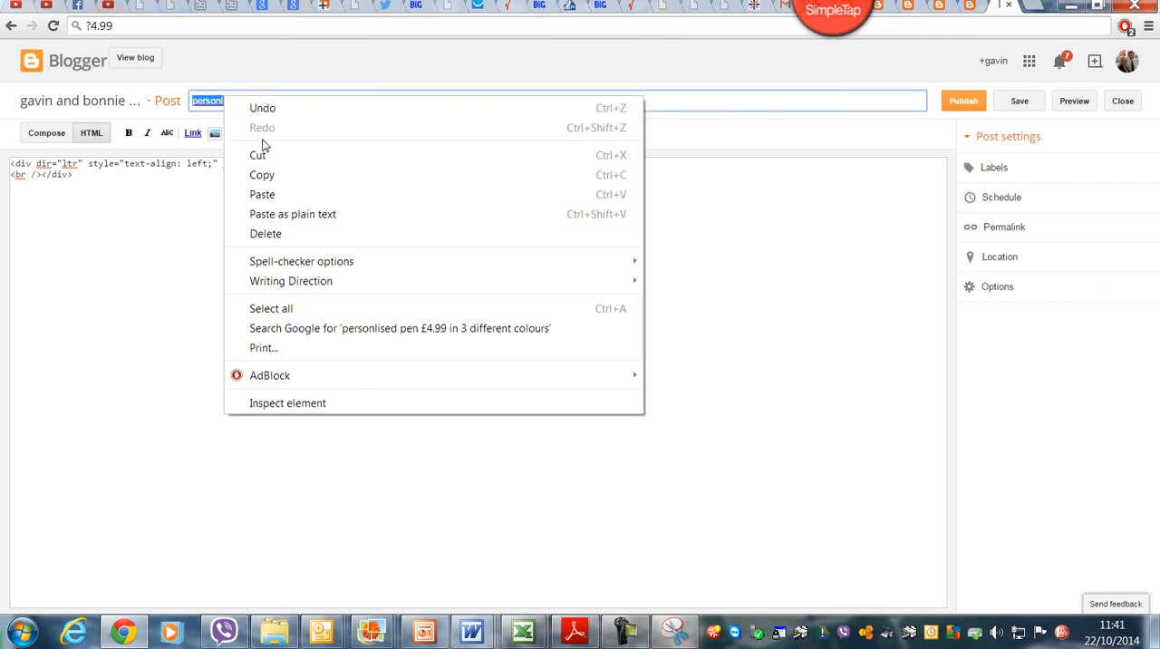
click(268, 172)
click(294, 166)
key(Return)
key(Return)
key(BackSpace)
key(BackSpace)
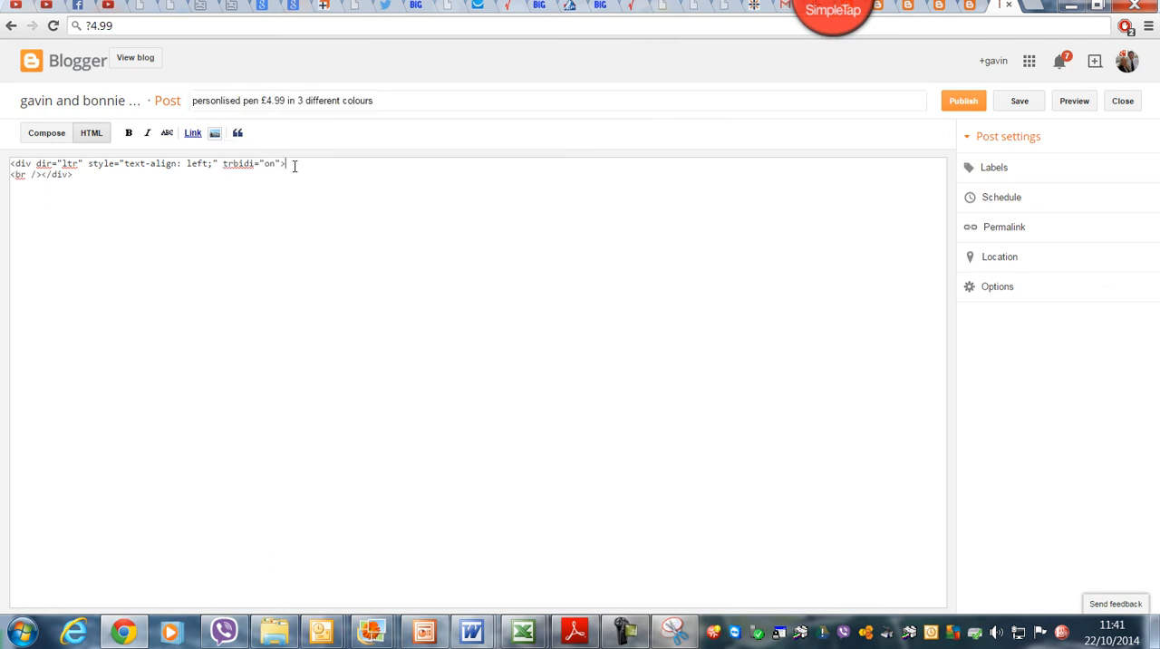
right_click(93, 203)
click(161, 308)
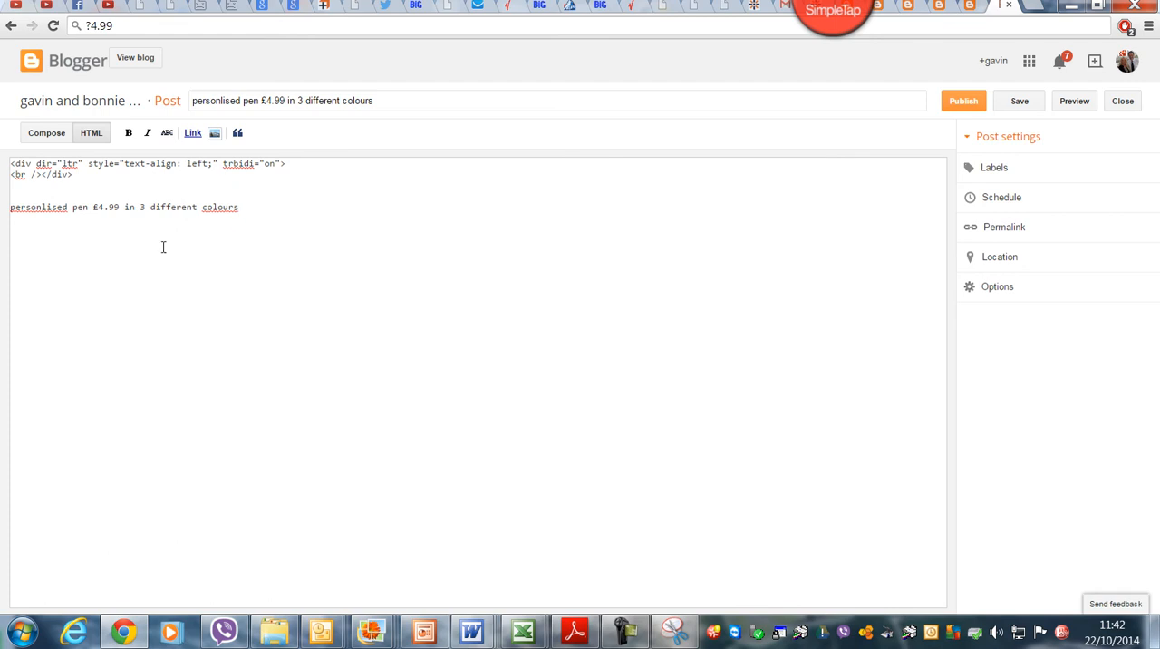
Step: Upload the Desktop image "a ppppppppppppppp" into the post with centre alignment and X-Large size
click(214, 135)
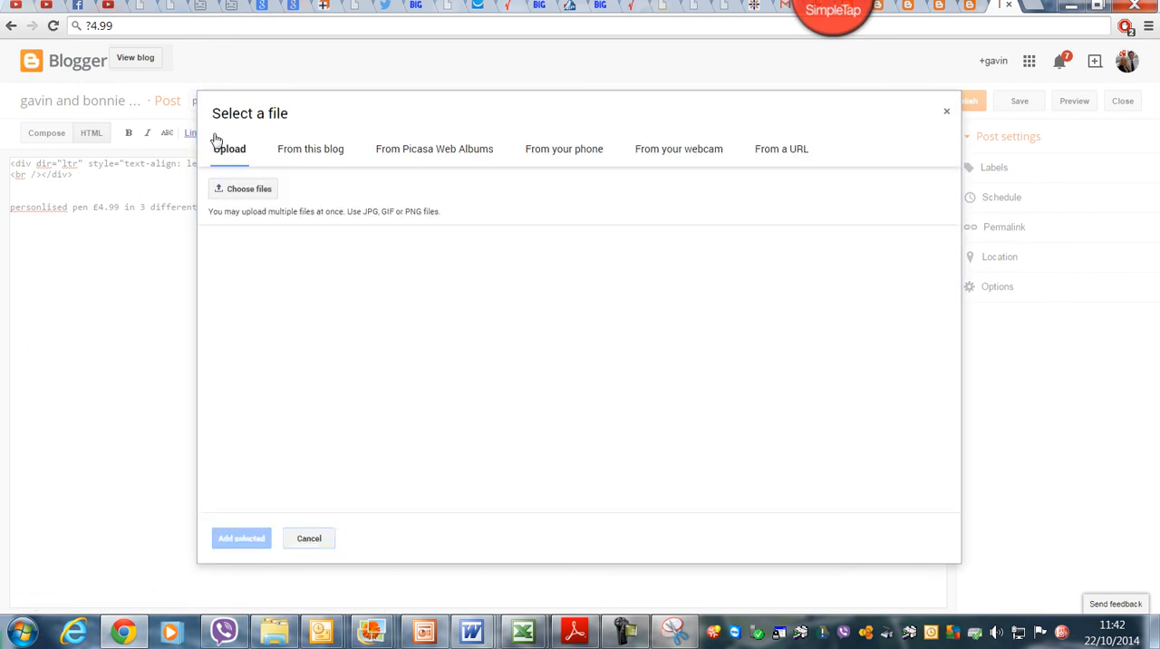
click(245, 195)
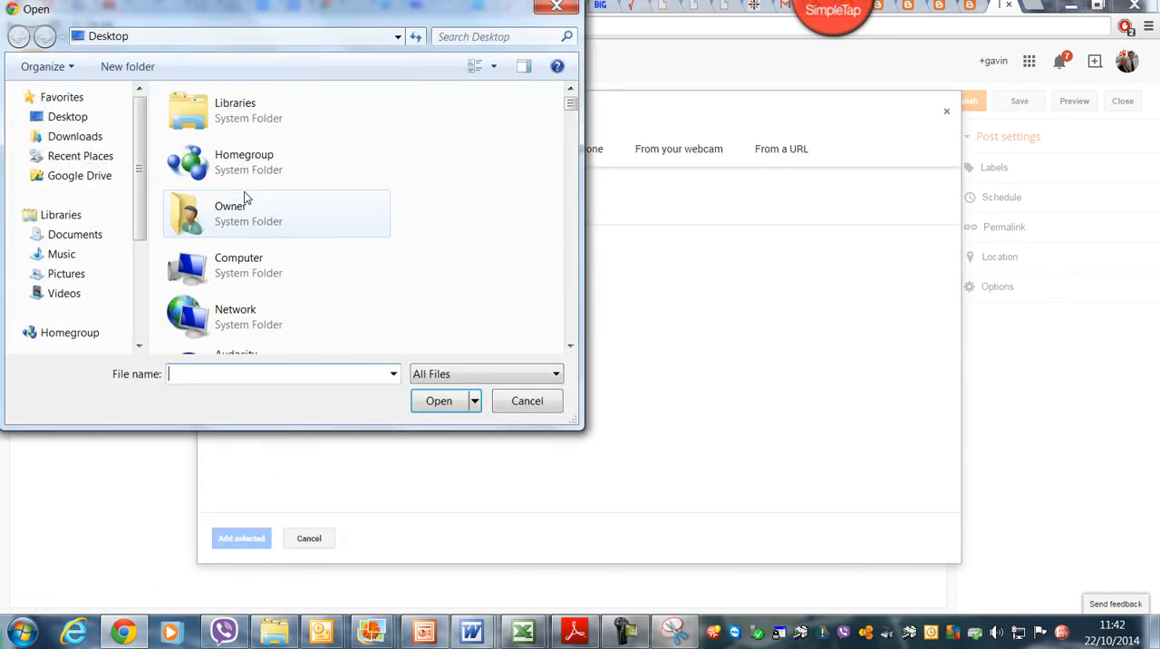
drag(570, 103, 574, 163)
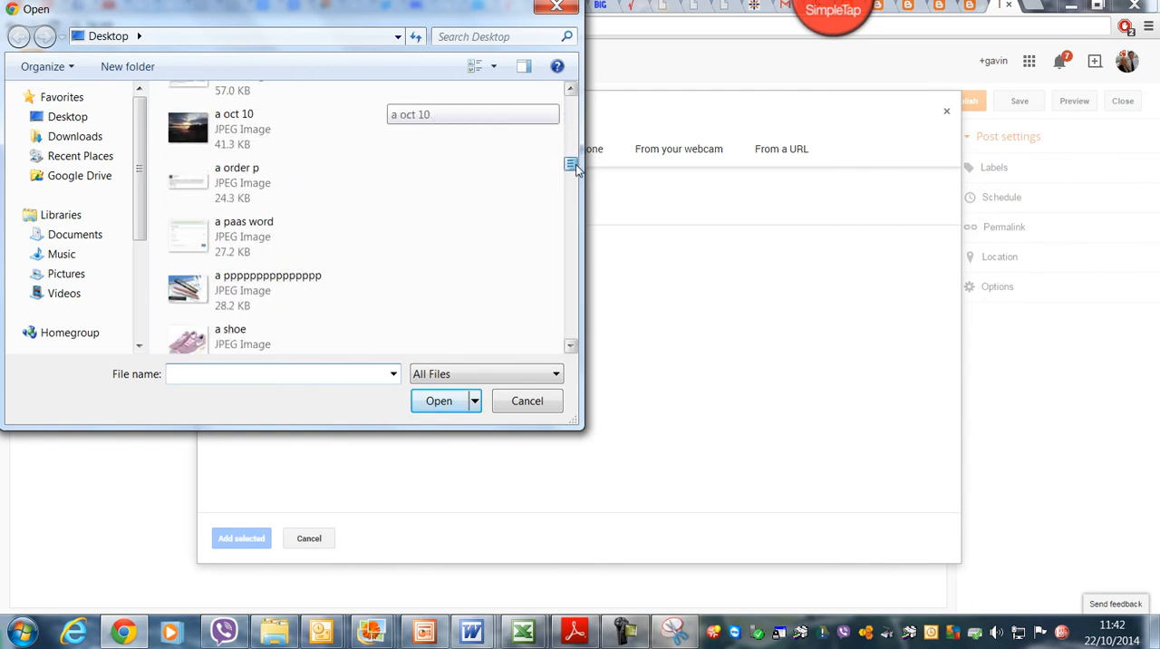
click(206, 291)
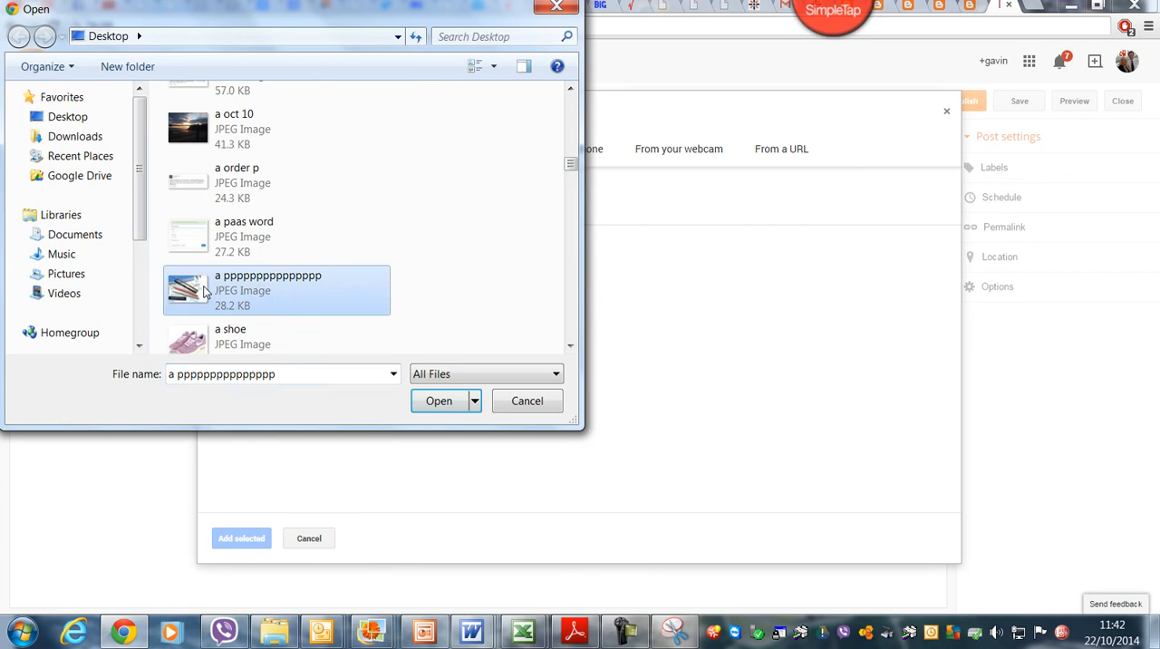
click(439, 400)
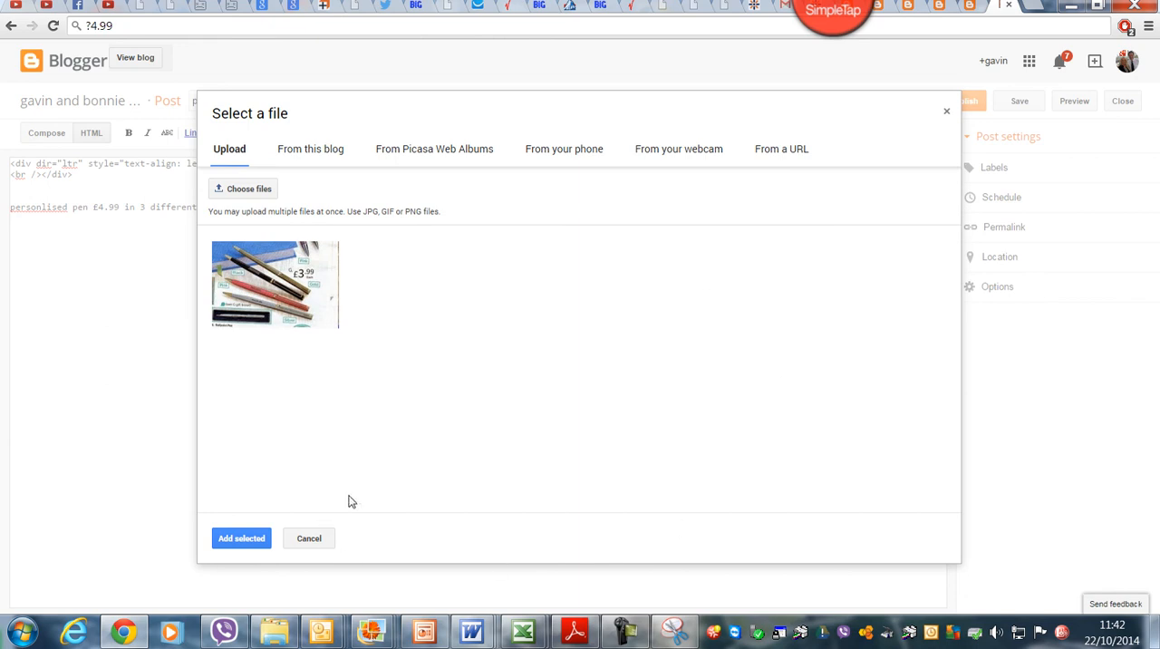
click(241, 539)
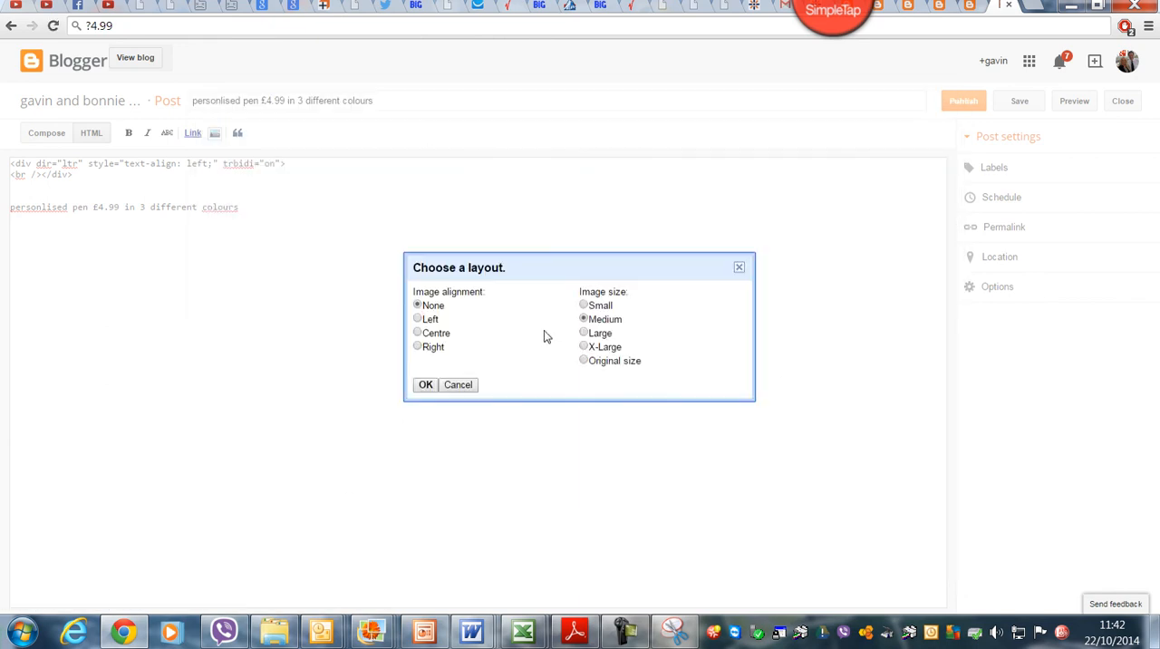
click(582, 351)
click(418, 334)
click(426, 384)
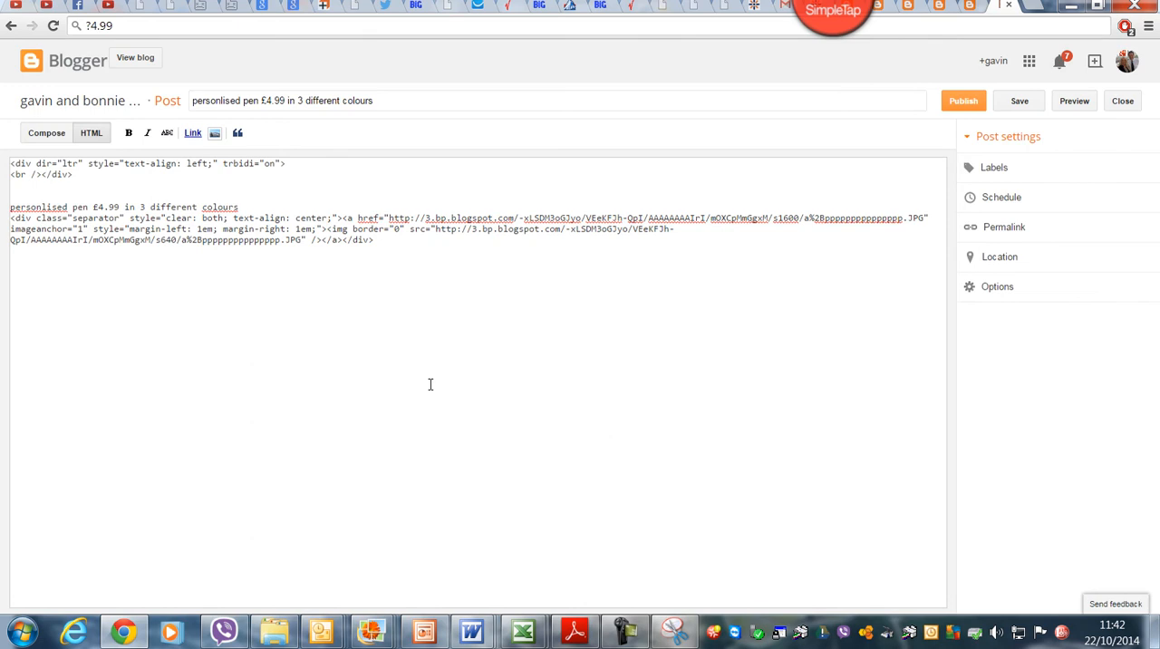
Step: Add the line "you can pay by pay pal click button below" beneath the image code in the post body
click(419, 244)
key(Return)
text(you can pay by pay p)
key(BackSpace)
text(y pal click button)
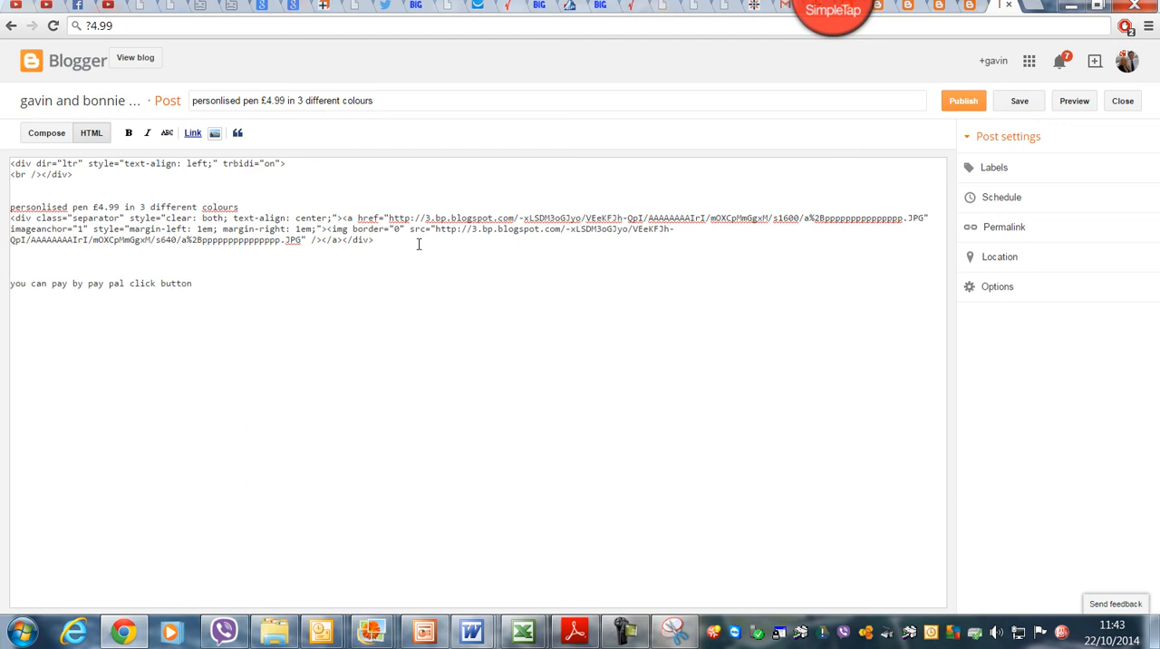
text( below)
key(Return)
key(Return)
Step: Search Google for "pay pal" in a new browser tab and open the PayPal log-in page
key(ctrl+t)
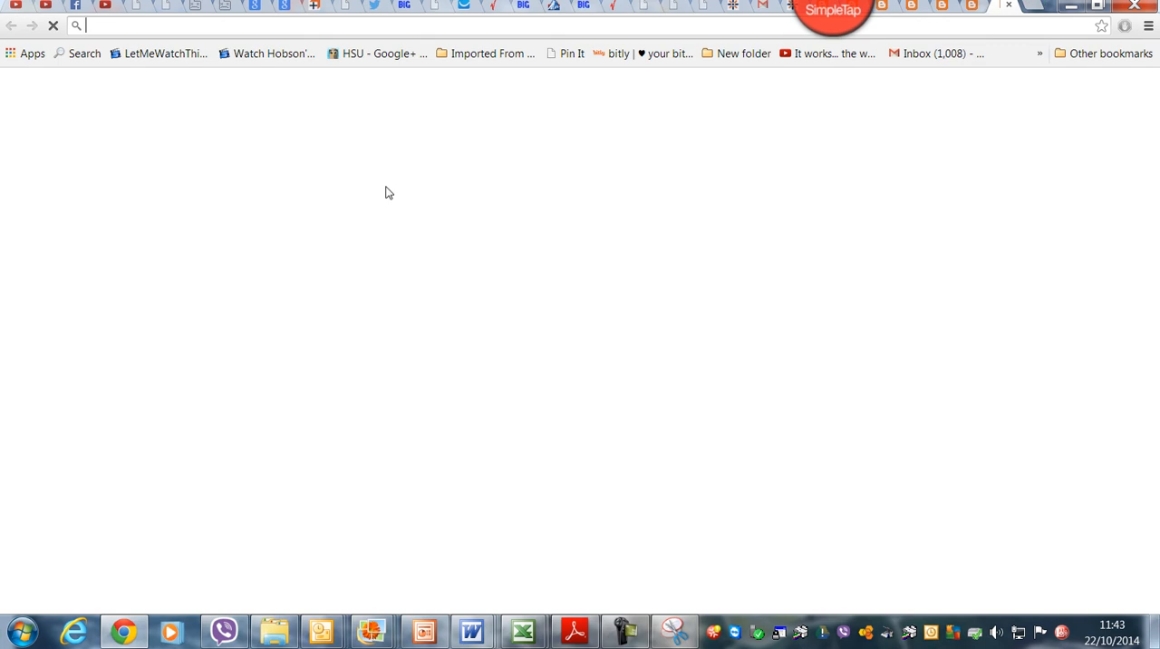
click(412, 287)
text(pa)
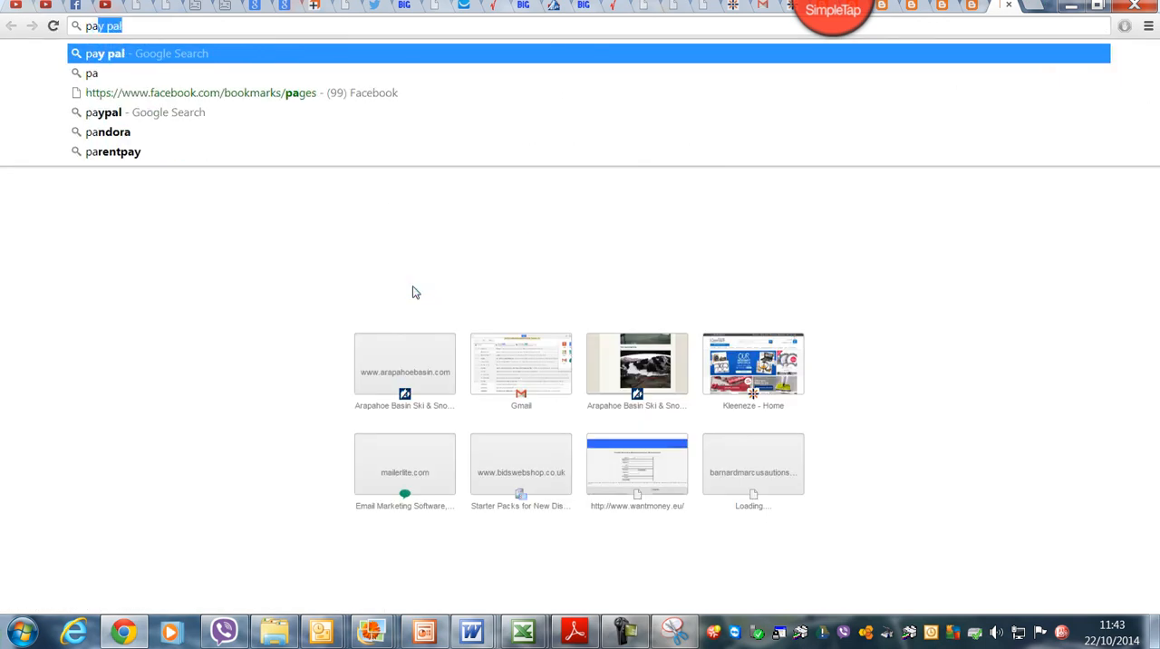
text(y pal)
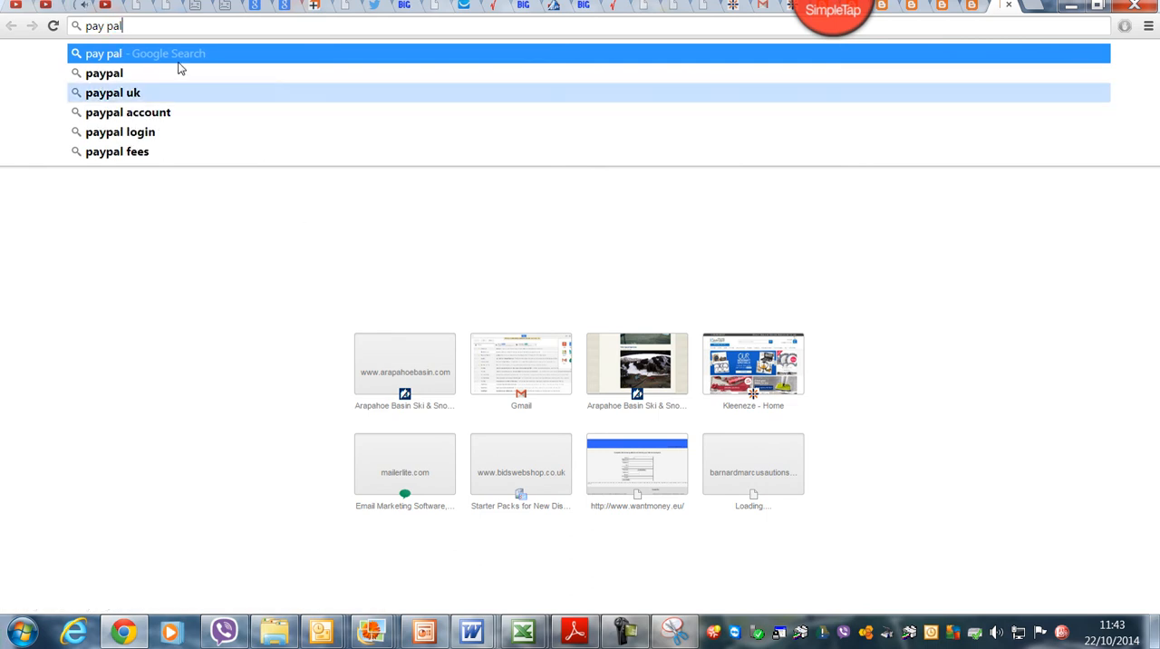
click(156, 54)
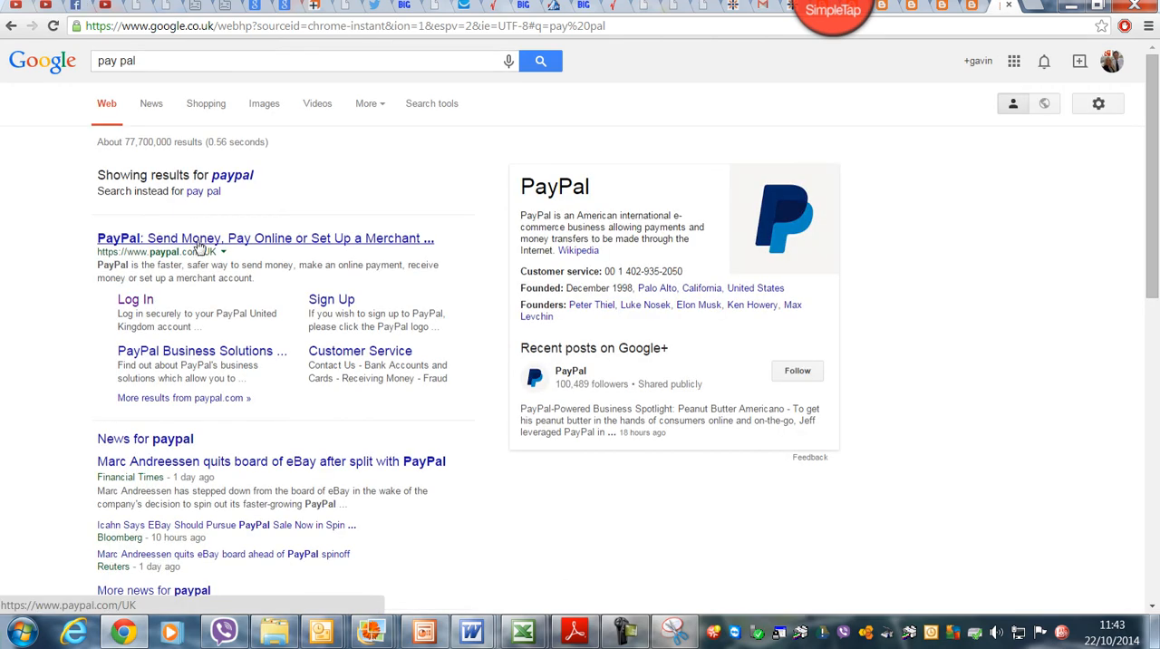
click(139, 303)
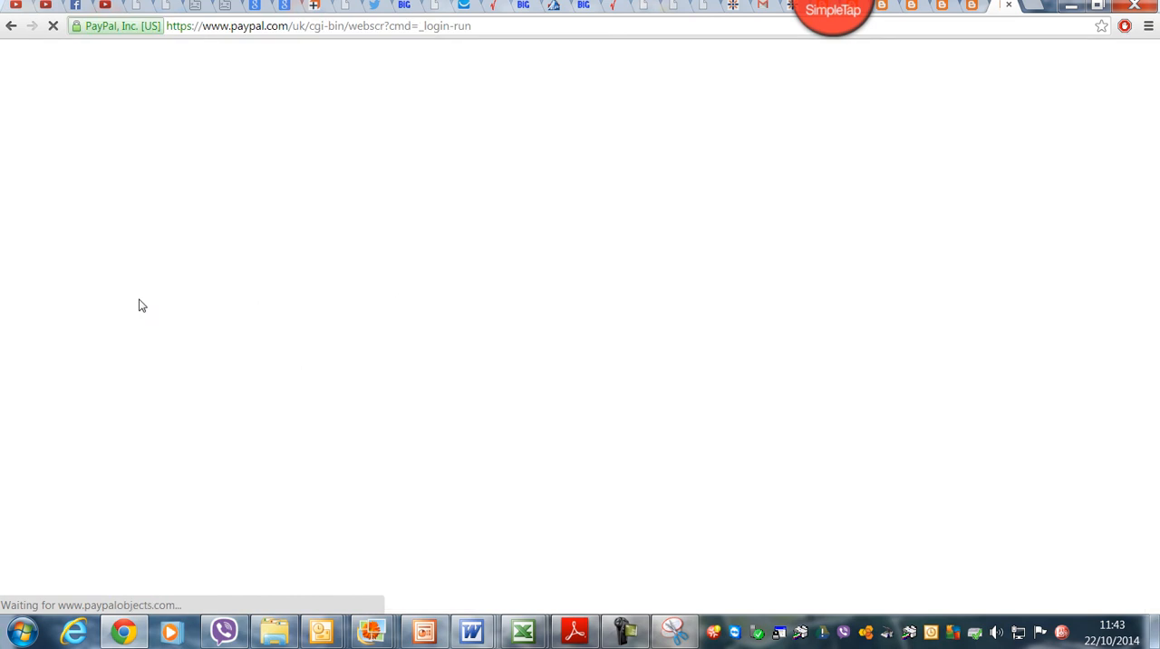
Step: Enter the account password and log in to PayPal
click(374, 301)
text(****)
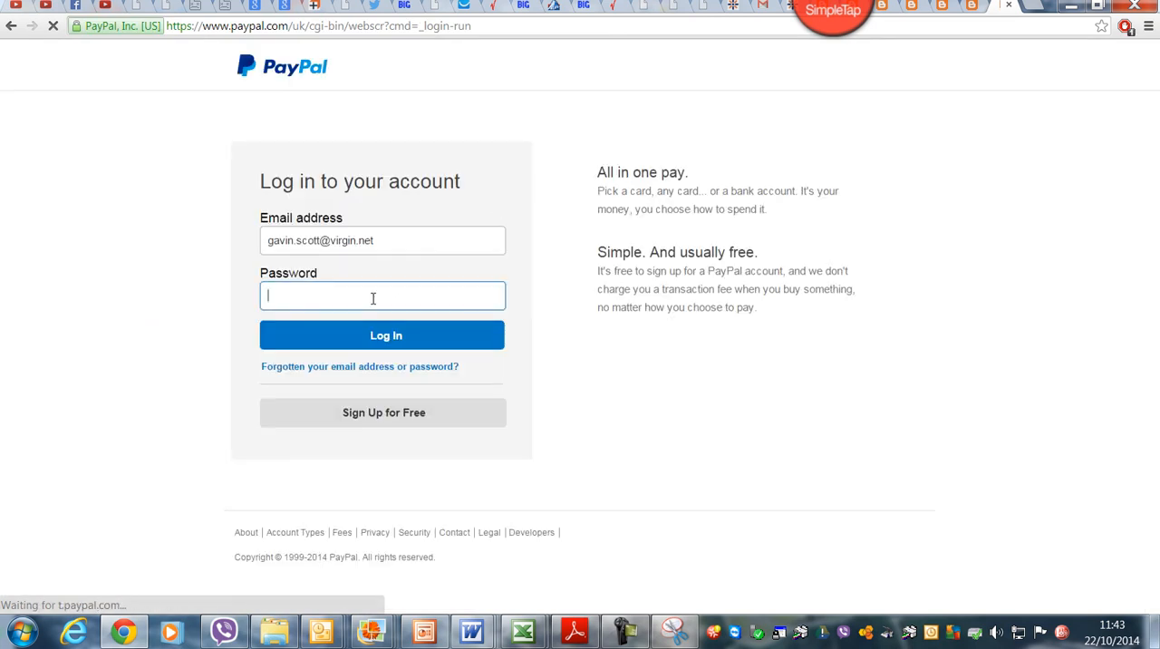
text(*****)
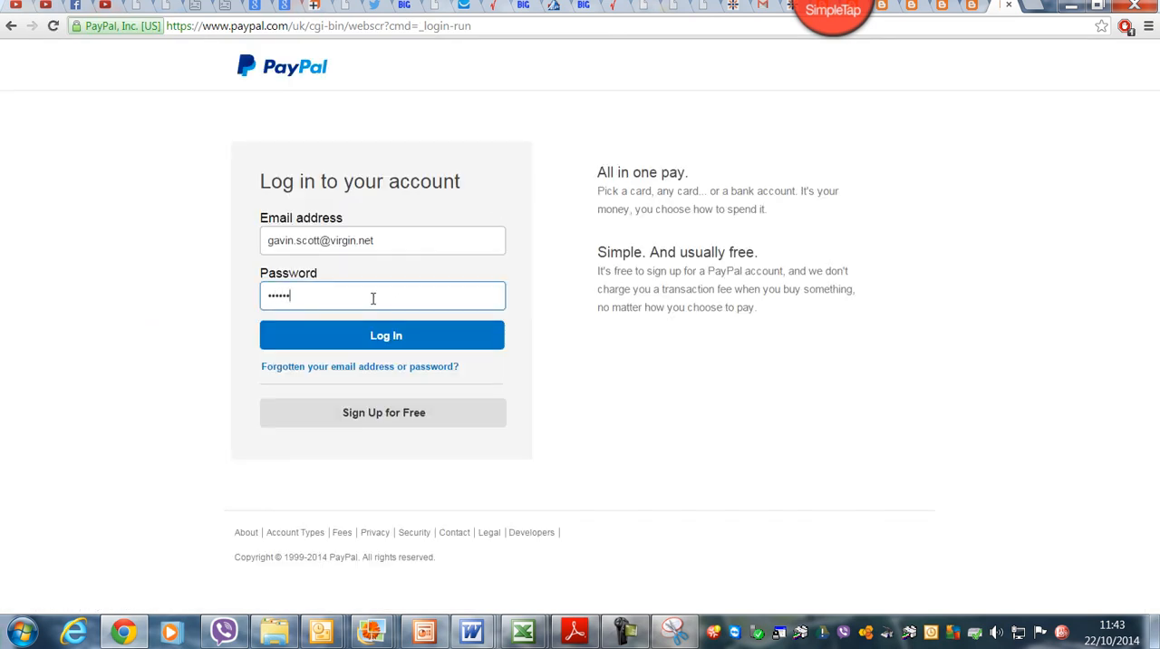
text(**)
click(393, 337)
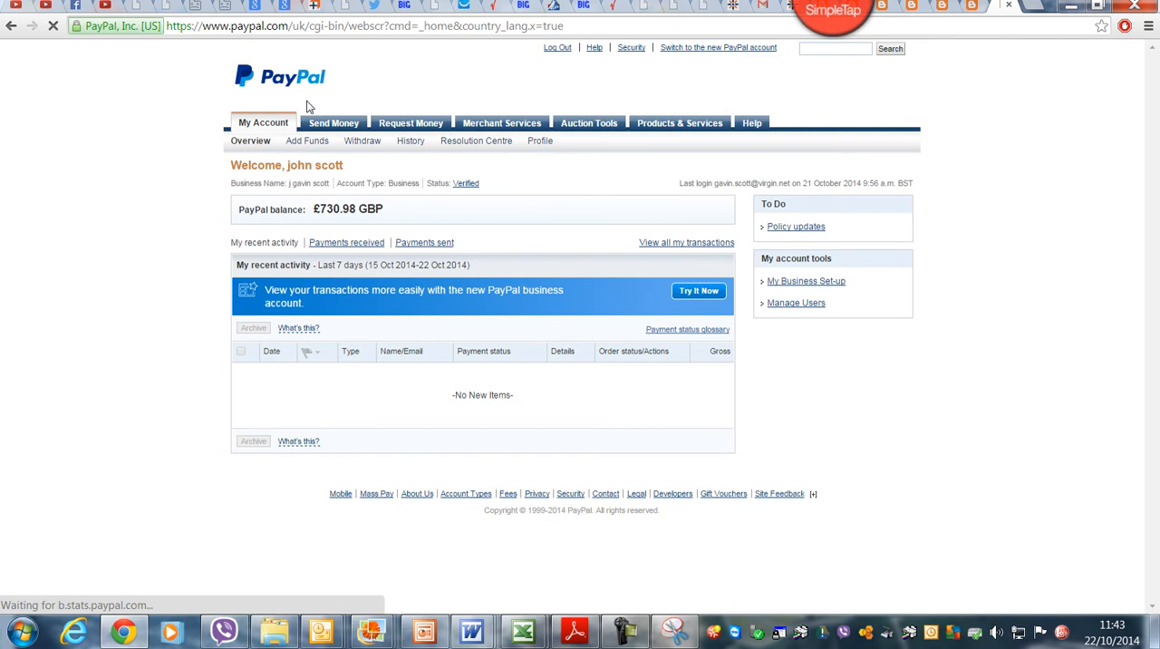
Step: Open the form for creating a website payment button in PayPal's merchant services
click(514, 125)
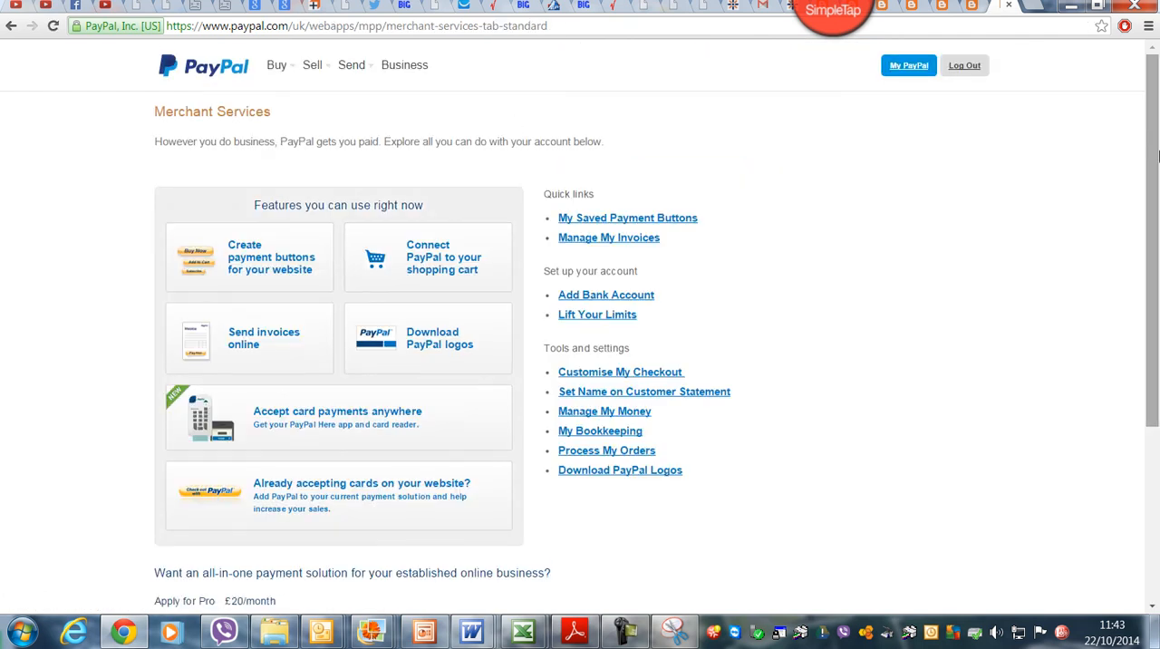
scroll(1154, 217, down, 1)
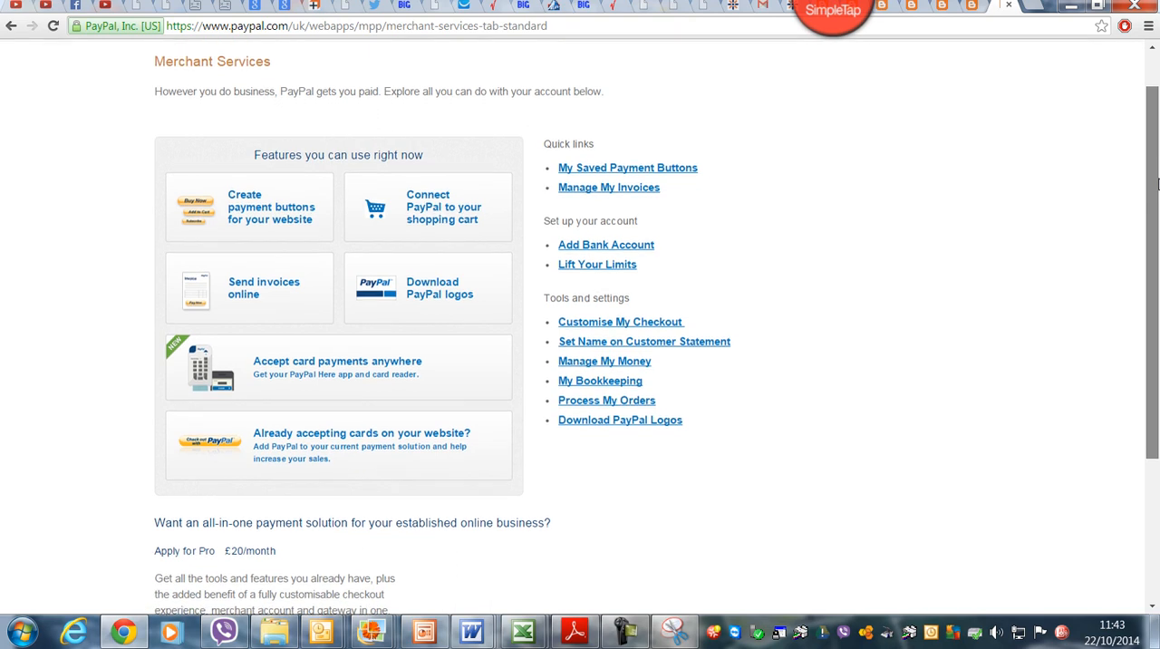
click(258, 211)
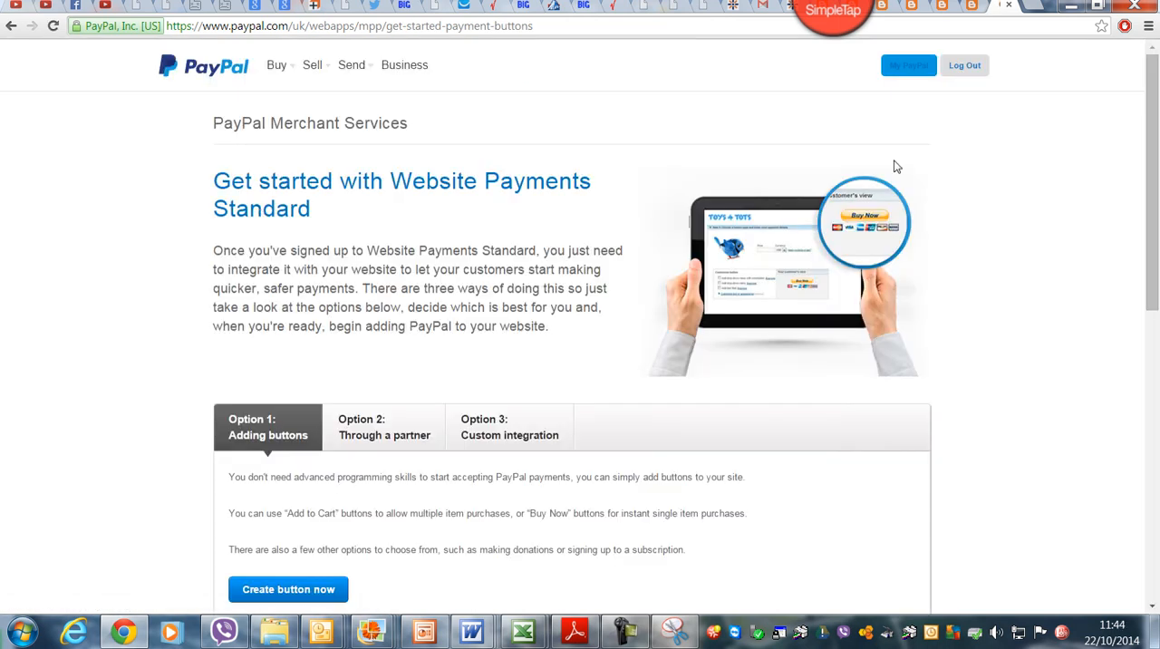
drag(1156, 95, 1156, 233)
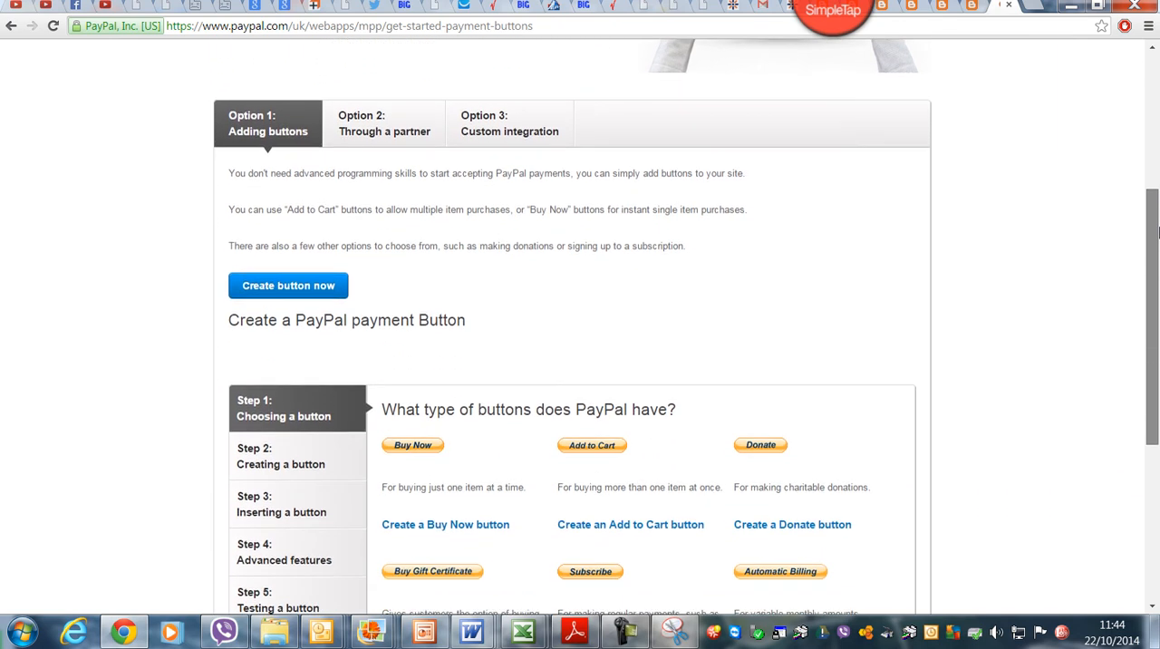
click(291, 288)
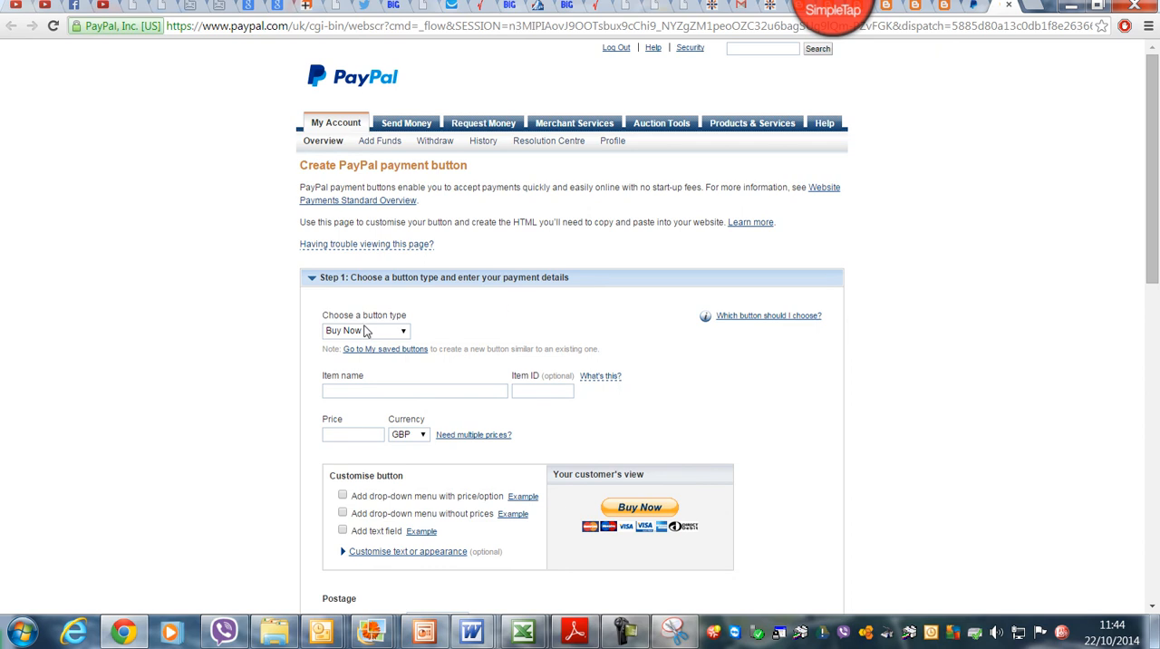
Step: Create a Buy Now button with the item name "personlised pen" and a price of 4.99 GBP
click(405, 393)
text(pe)
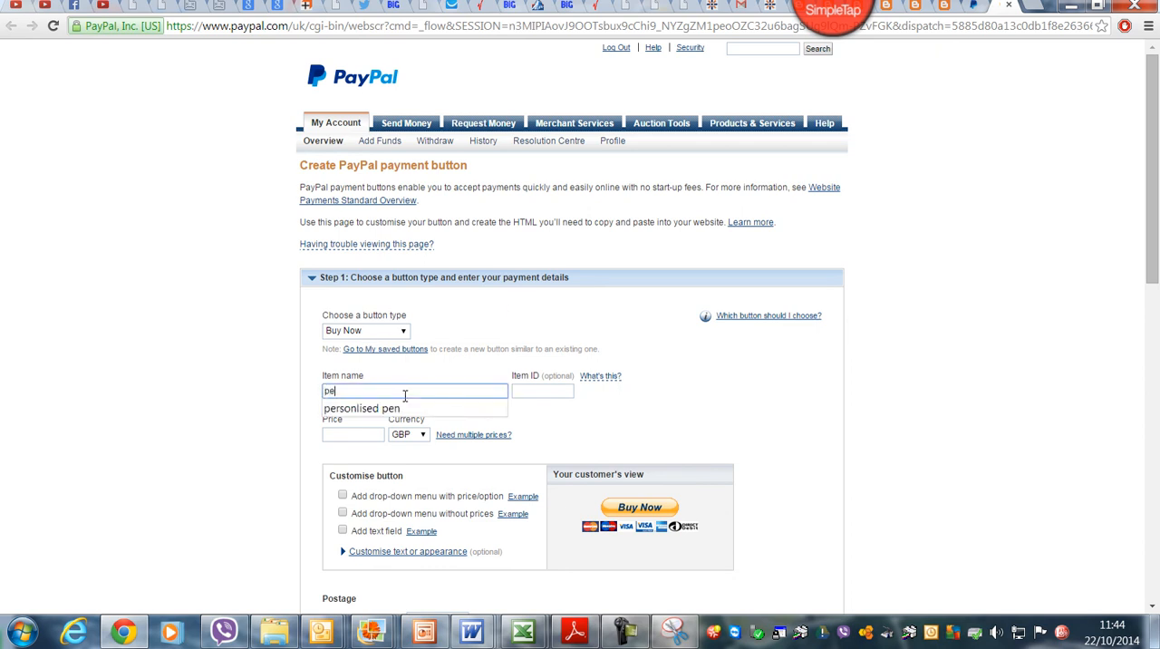
text(rsonlised pen)
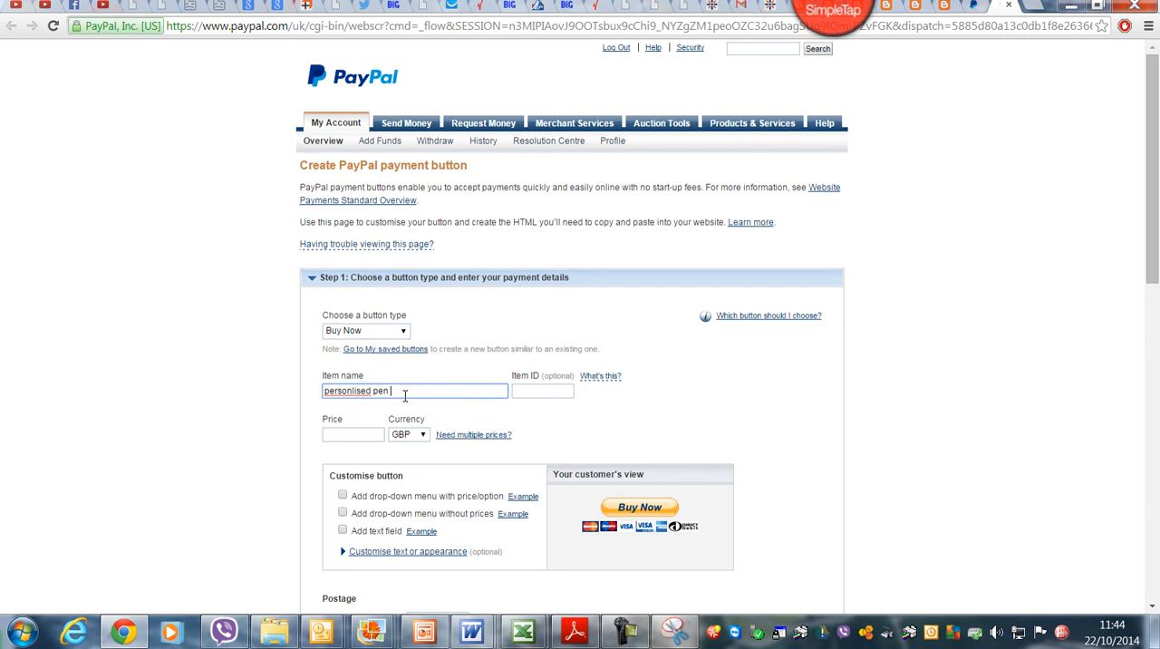
click(368, 432)
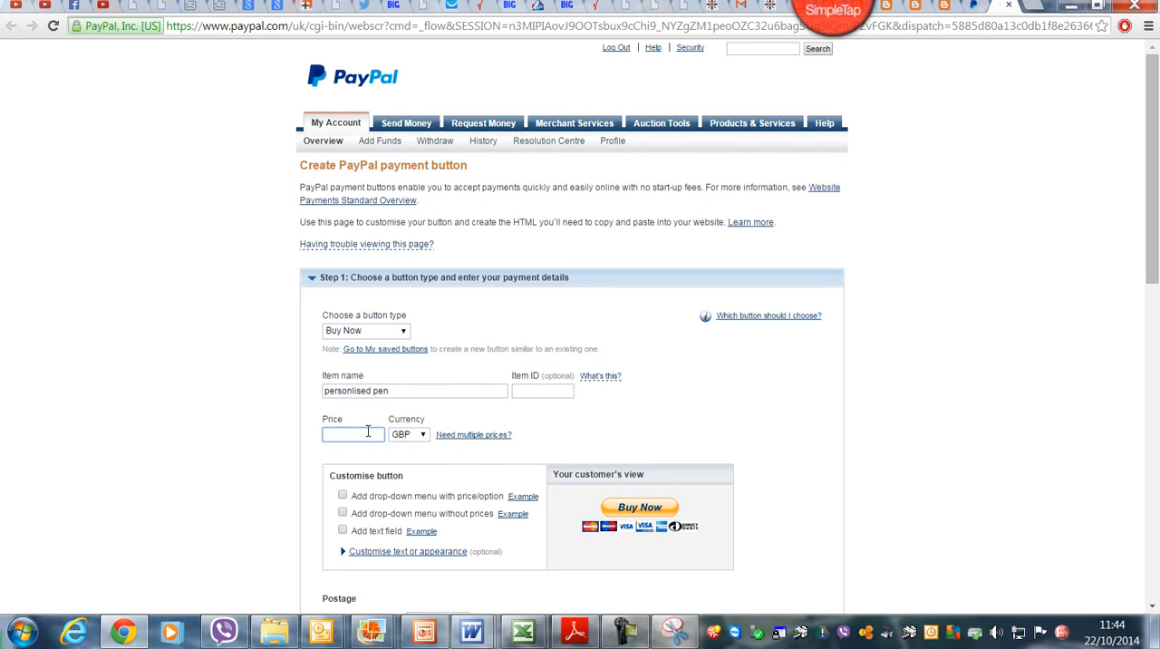
text(4.99)
drag(1155, 177, 1153, 299)
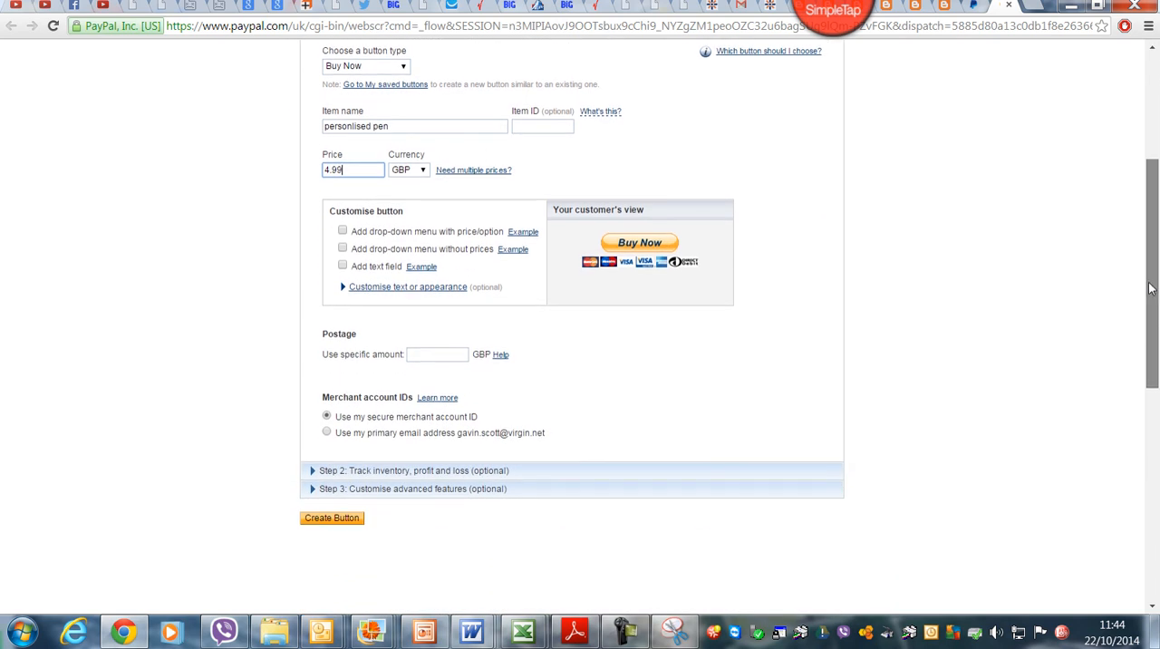
click(350, 524)
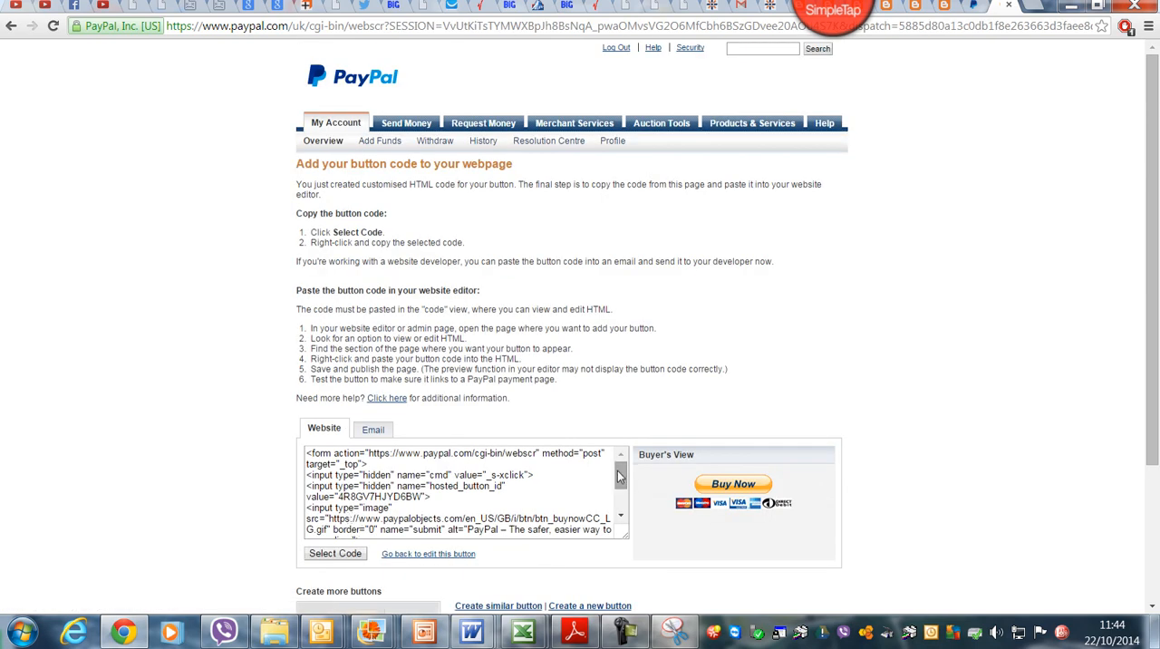
Step: Copy the website code of the payment button and paste it below the last text line of the Blogger post
scroll(612, 480, down, 2)
drag(420, 527, 314, 411)
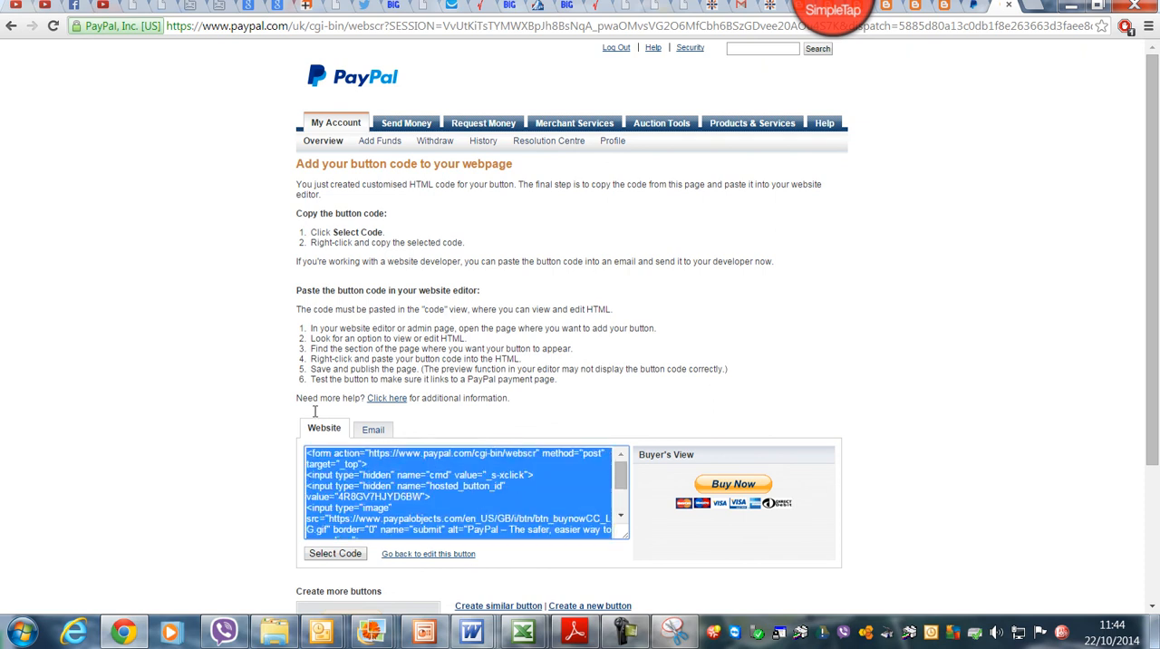
right_click(434, 481)
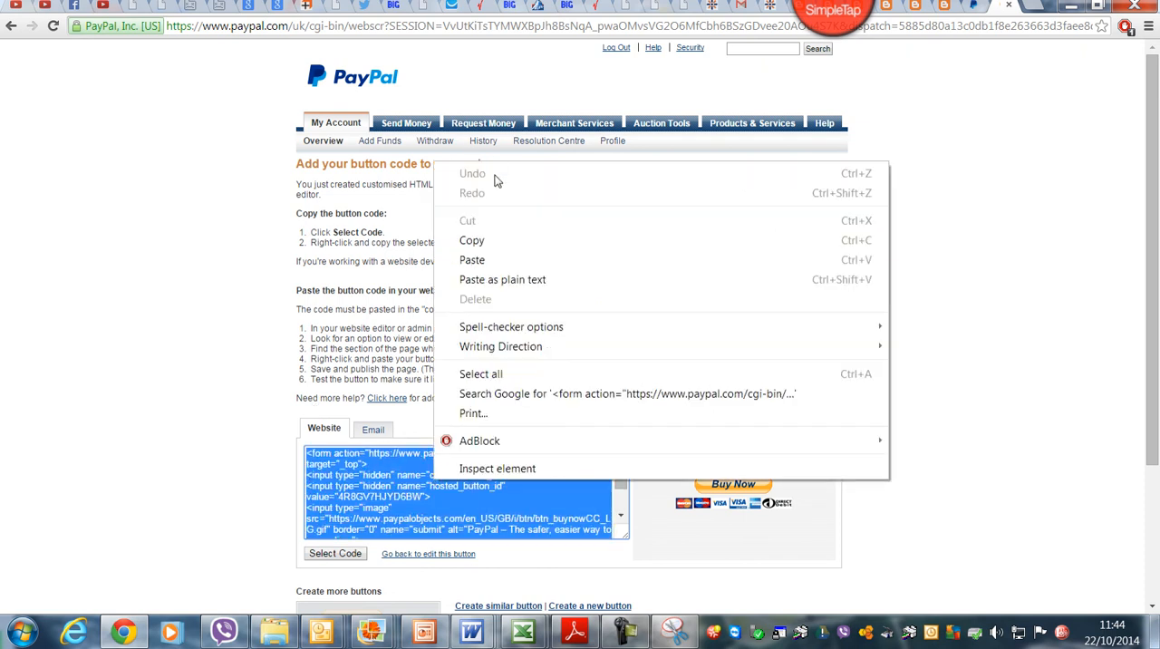
click(489, 243)
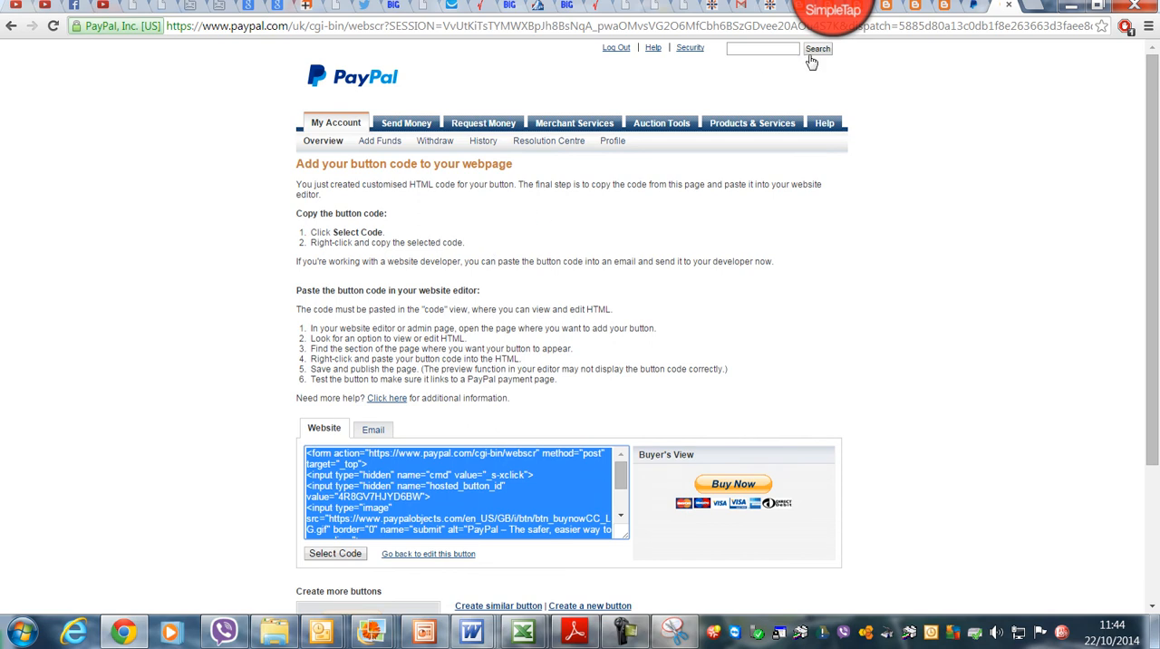
click(944, 8)
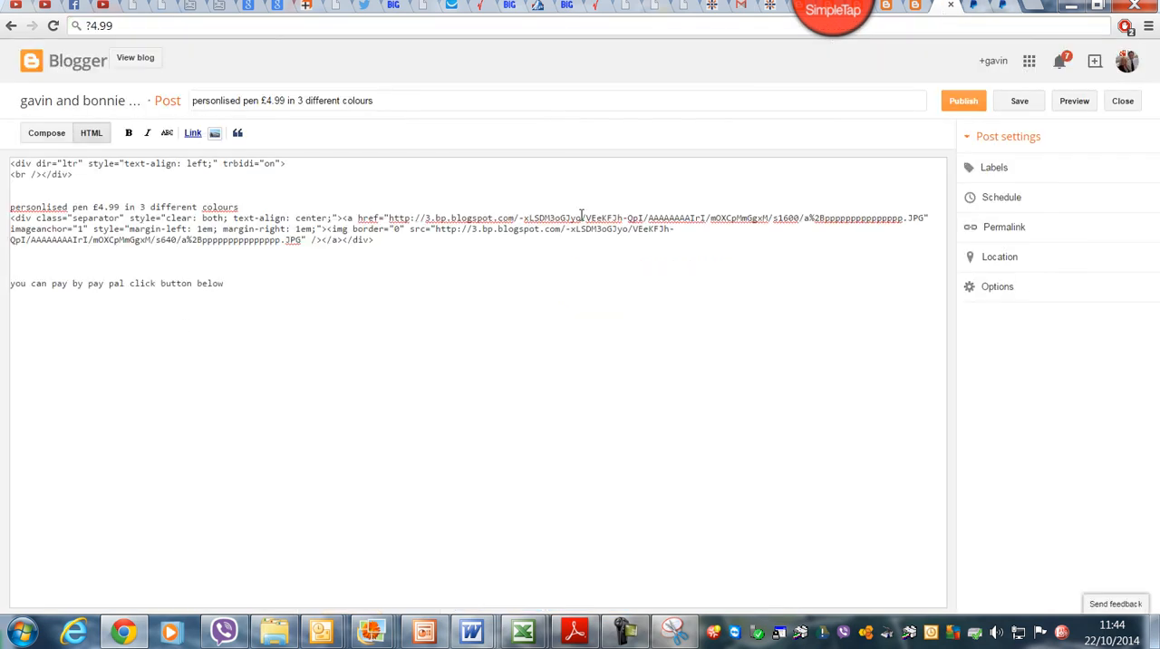
right_click(82, 319)
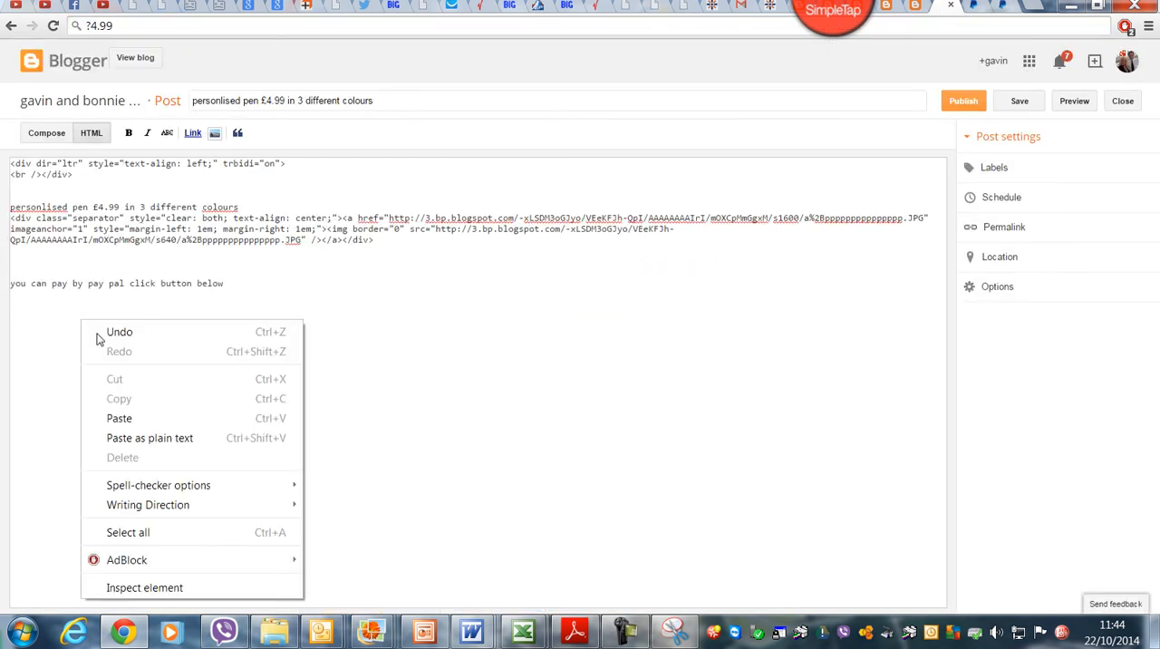
click(142, 417)
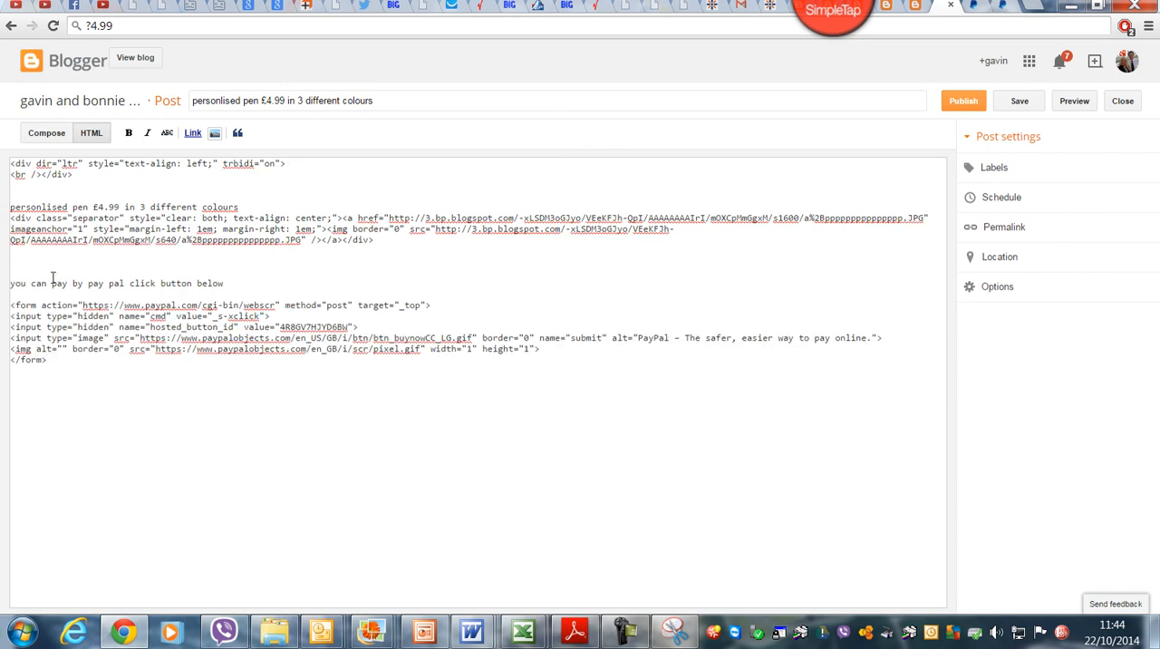
Step: Append "£4.99 including p and p" to the PayPal payment line and start a new line beneath it
click(233, 282)
text(£4.99  includinghp and p)
key(Return)
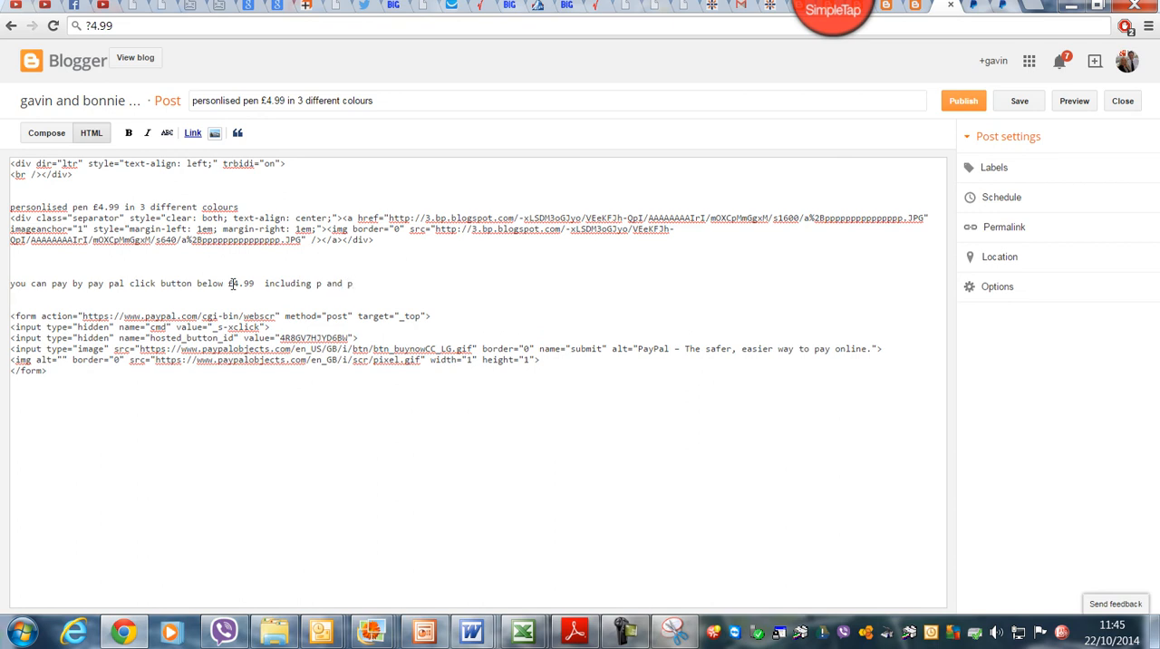
Step: Add the line "i will e mail you what colour your want" below the payment line and publish the post
text(i will )
text(e ma)
text(il;)
text(you)
text( what colo)
text(ur your)
text( wanmt)
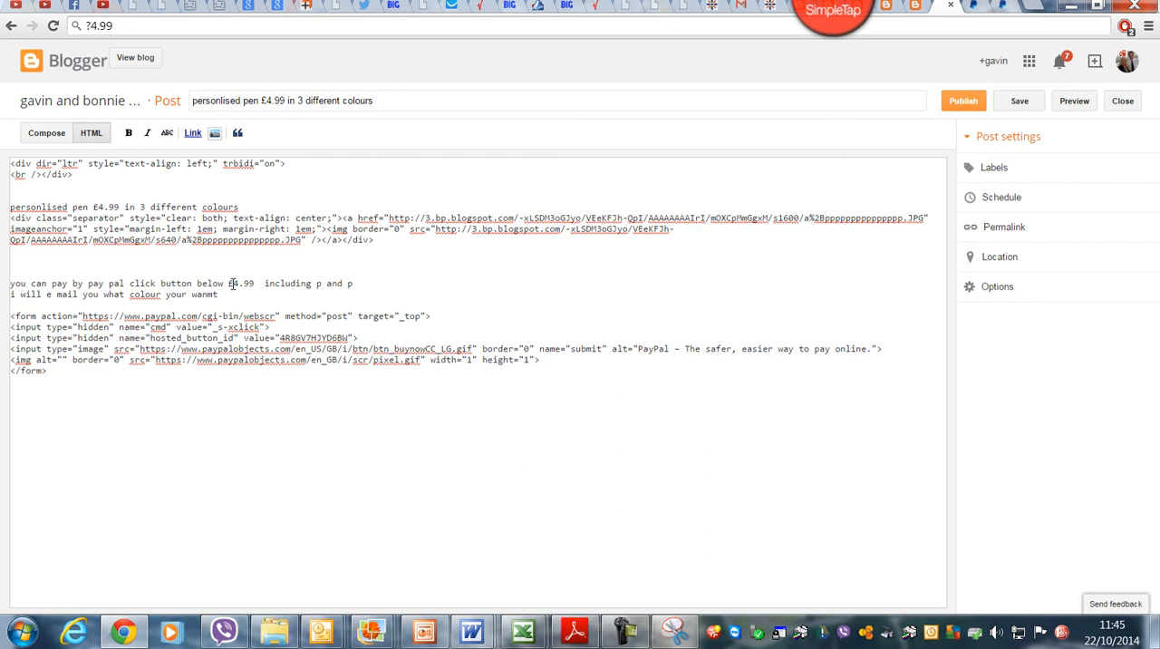
key(BackSpace)
key(BackSpace)
text(t)
click(966, 104)
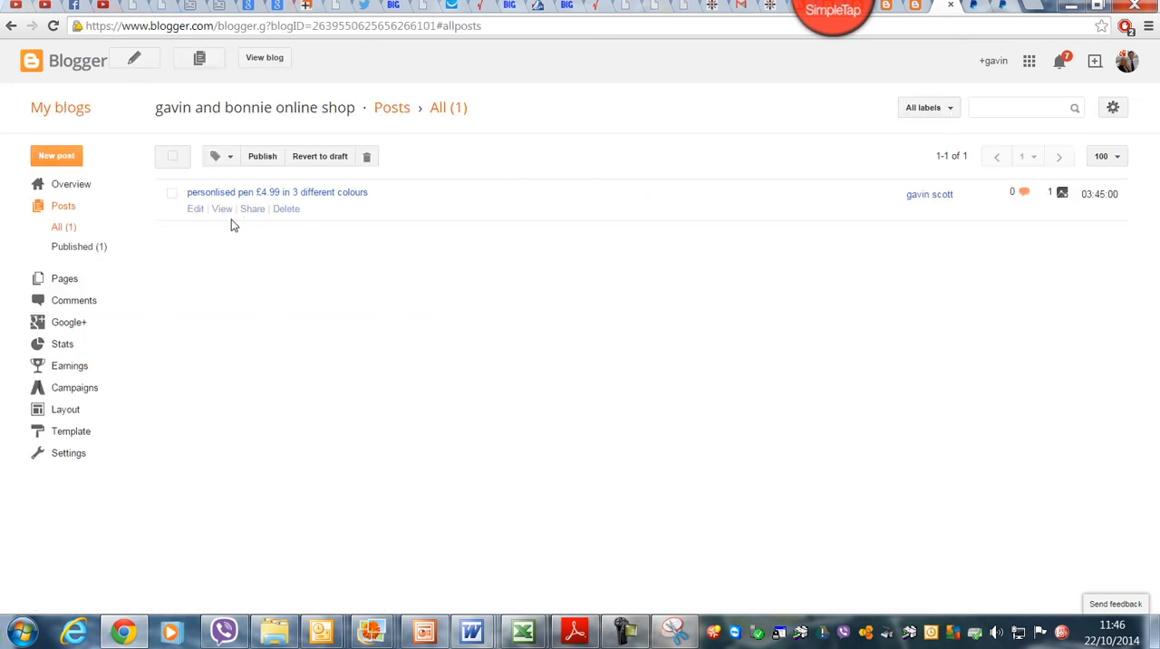
Step: View the published blog and test the Buy Now button through to the PayPal checkout page
click(274, 60)
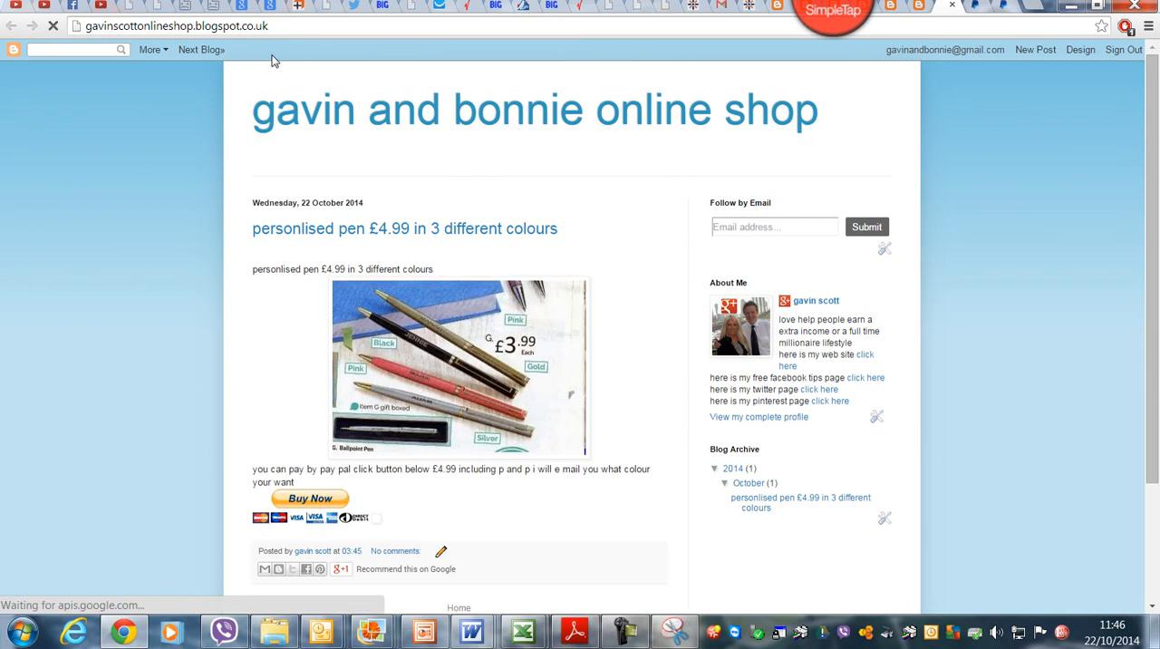
drag(1153, 109, 1158, 111)
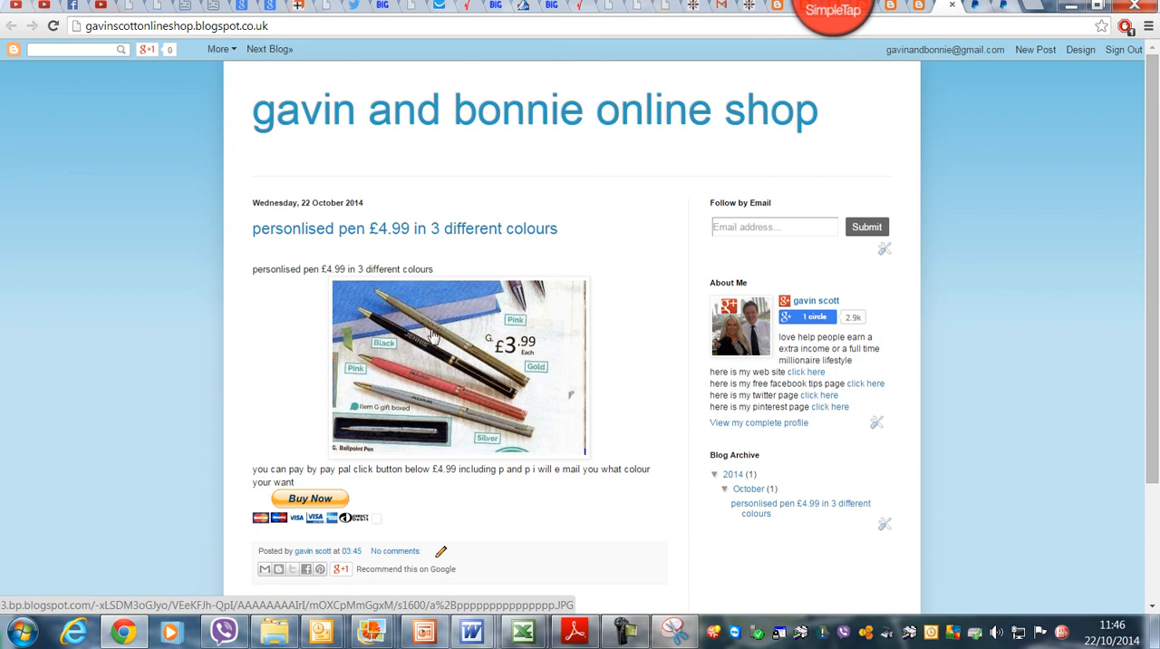
click(325, 501)
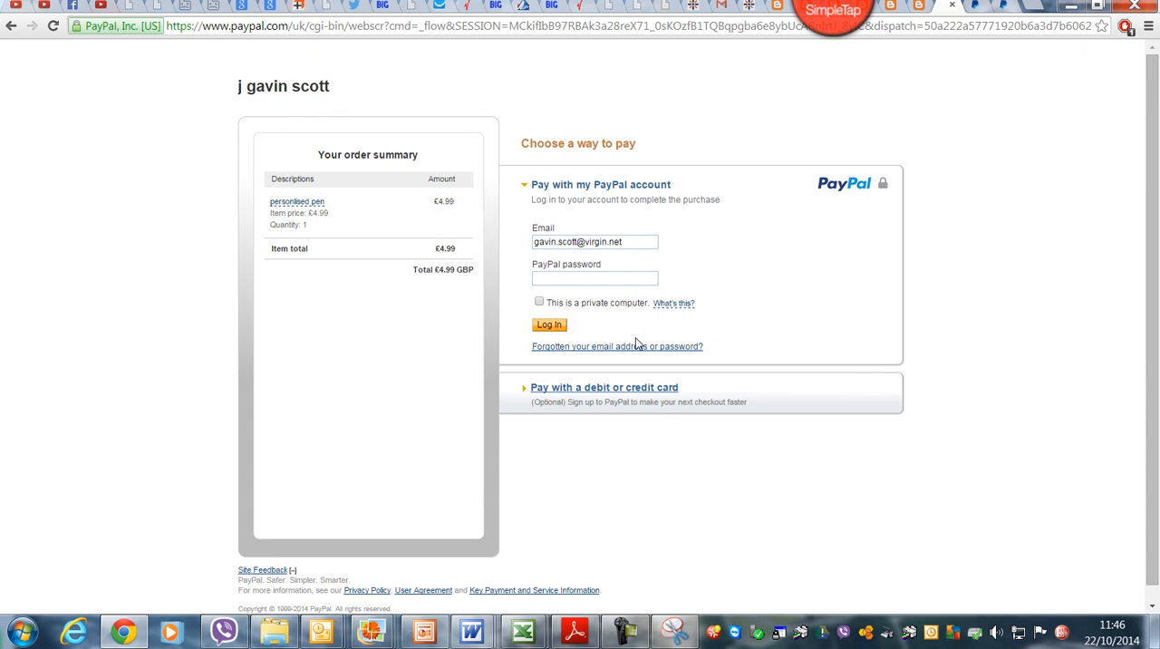
Step: Reopen the pen post in Blogger, add the line "if you are local i will give you the £1 back when i deliver", and update it
click(927, 5)
mouse_move(221, 201)
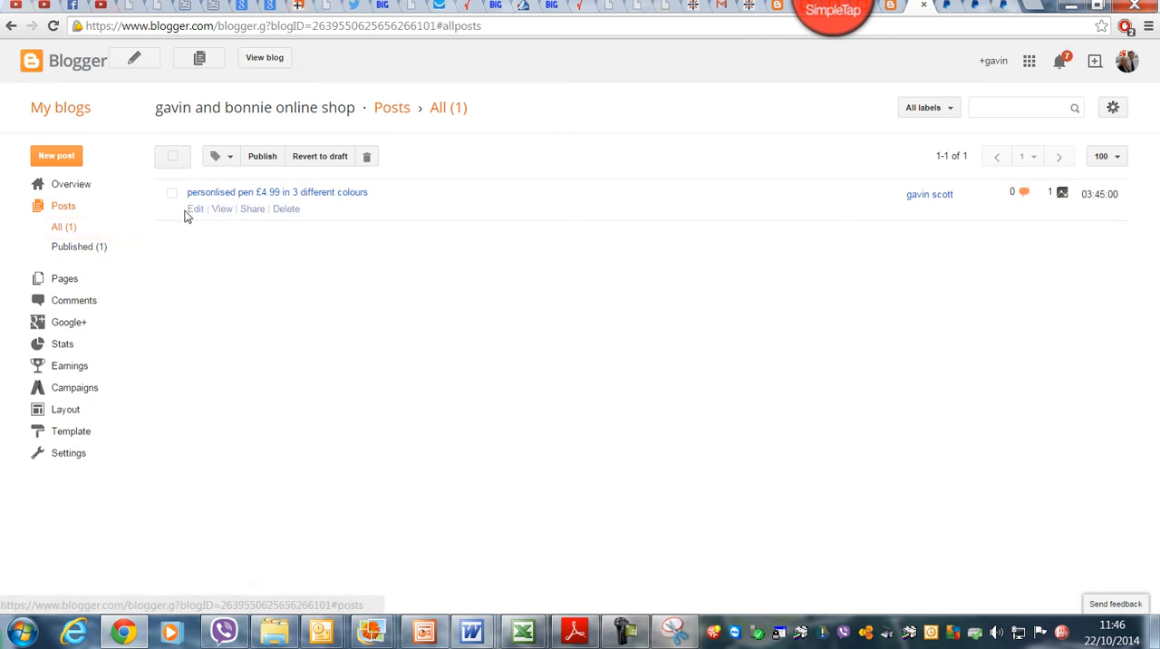
click(195, 210)
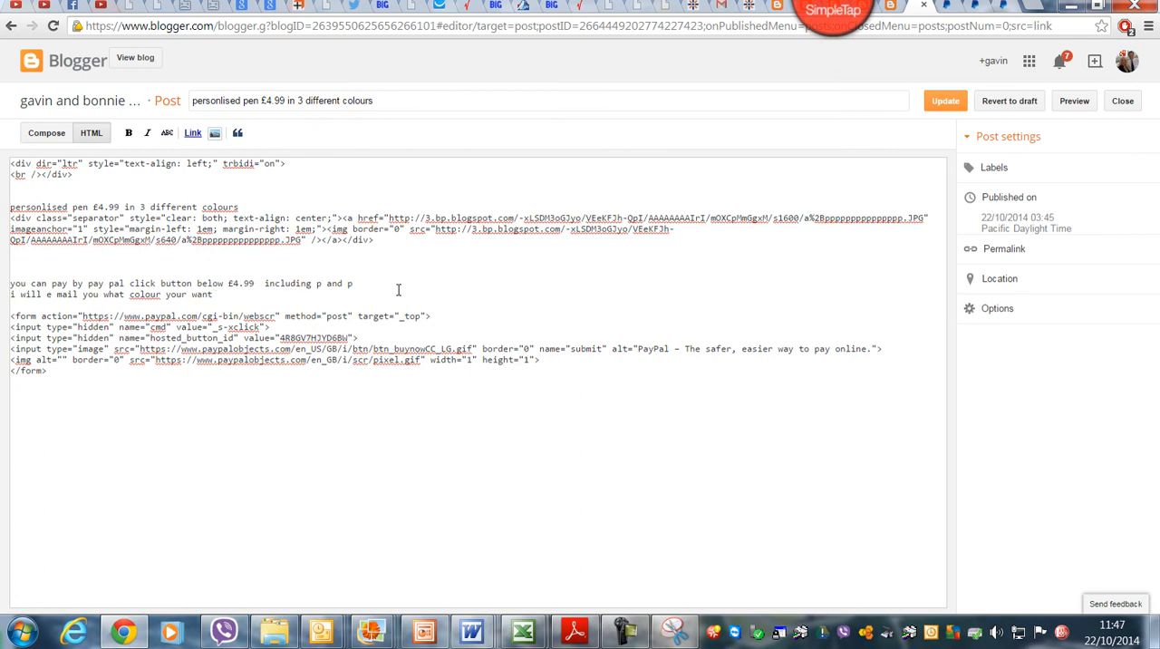
click(226, 295)
key(Return)
text(if you are local)
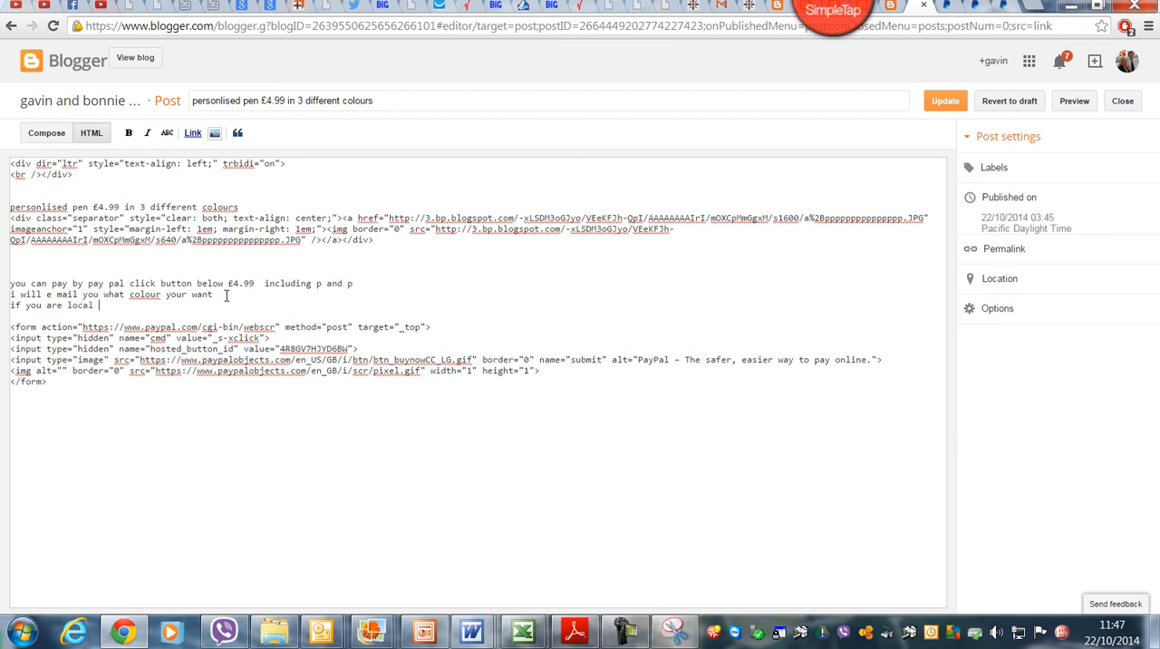
text( i will give you the £1 back when i deliver)
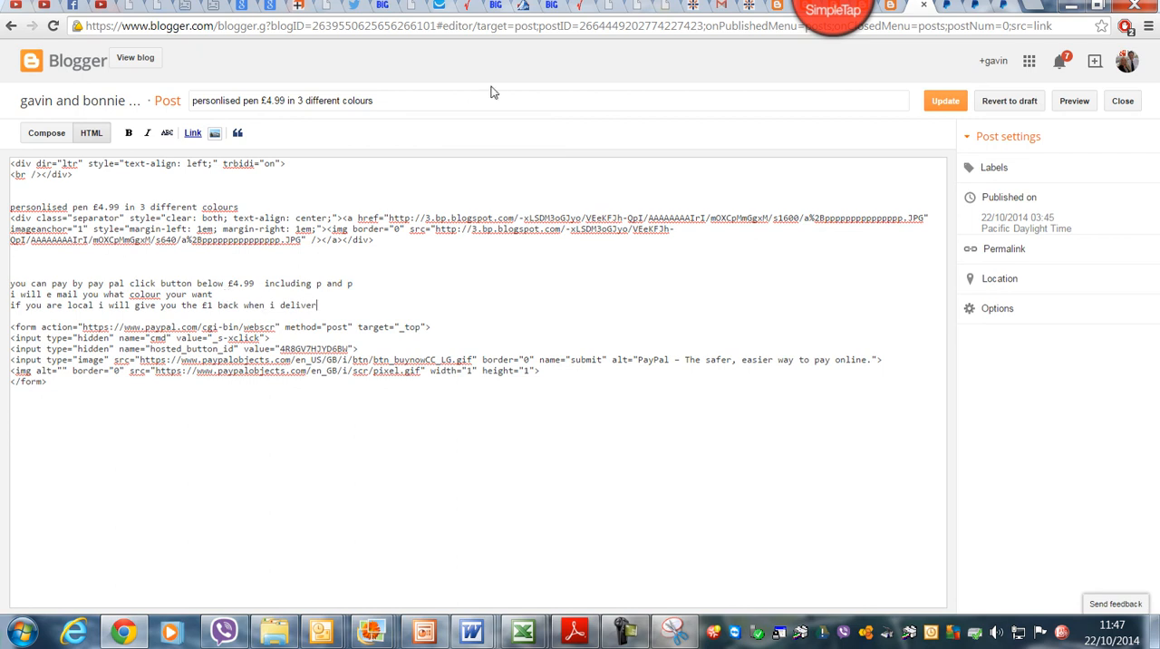
click(947, 103)
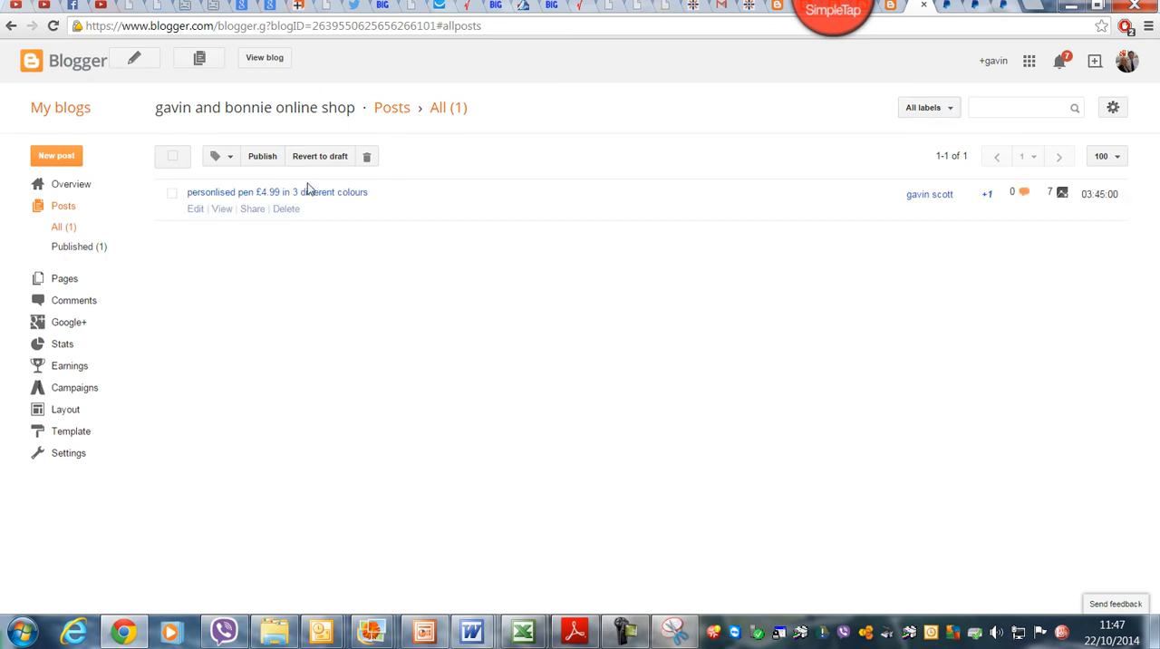
Step: View the updated pen post on the blog and recommend it with Google +1
click(228, 216)
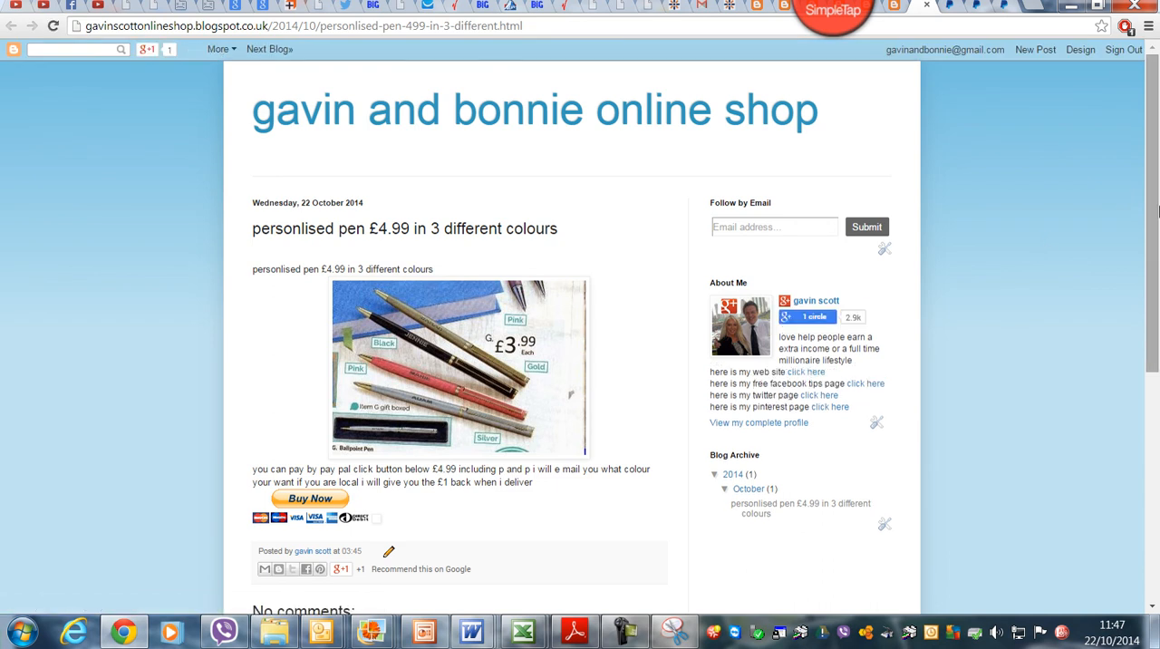
drag(1157, 210, 1157, 237)
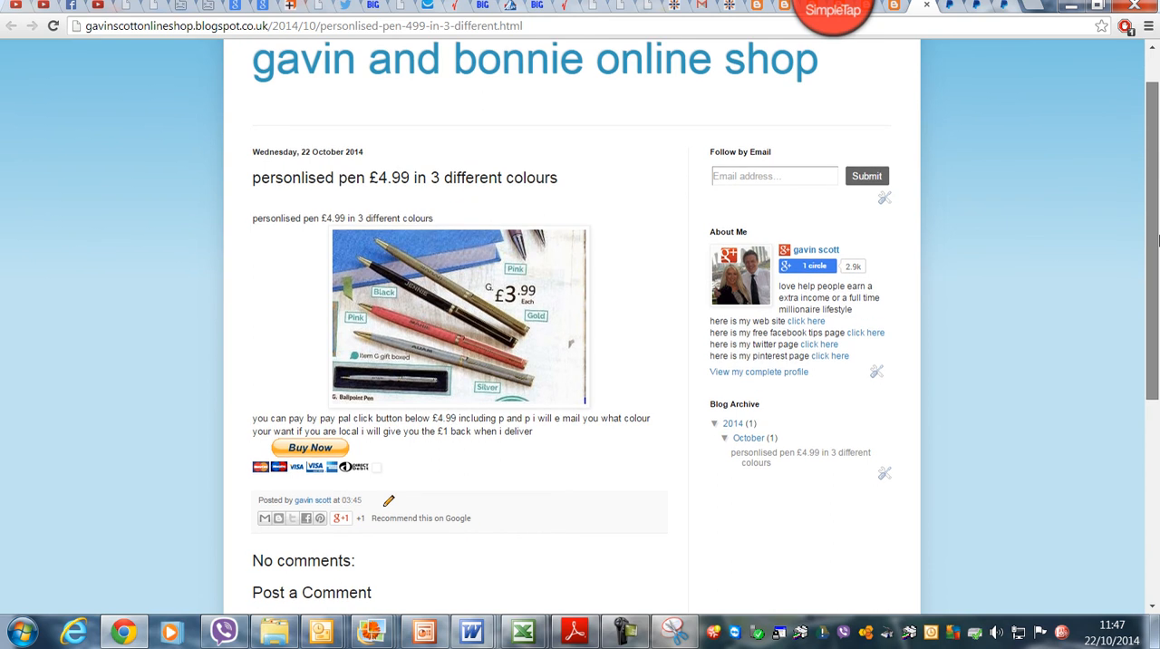
click(342, 519)
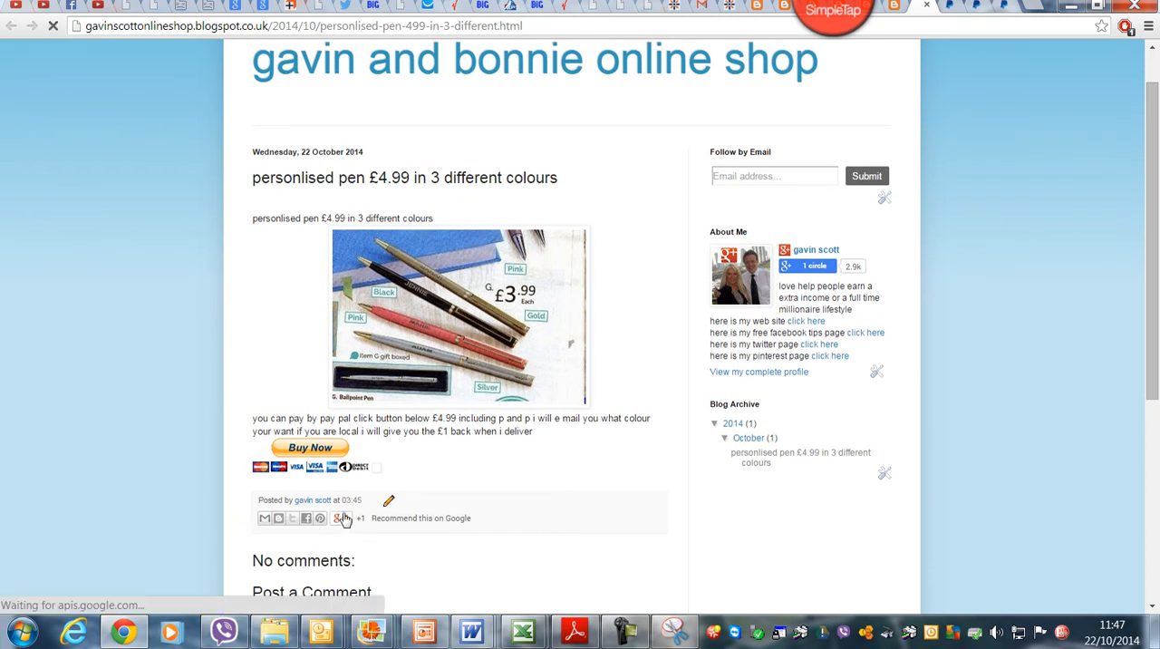